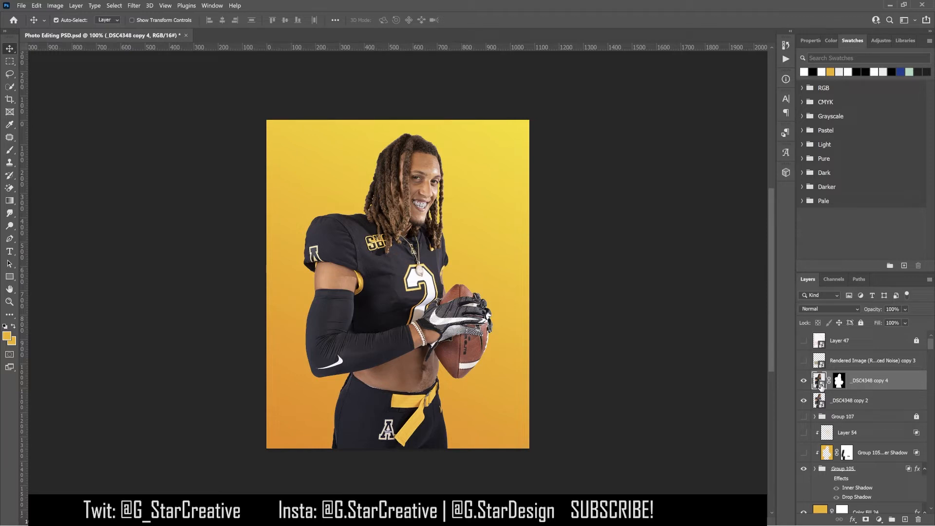
- Open the _DSC4348 copy 4 layer in Camera Raw and set Highlights to -56 and Shadows to +36
{"action": "left_click", "coordinate": [804, 381]}
{"action": "left_click", "coordinate": [804, 381]}
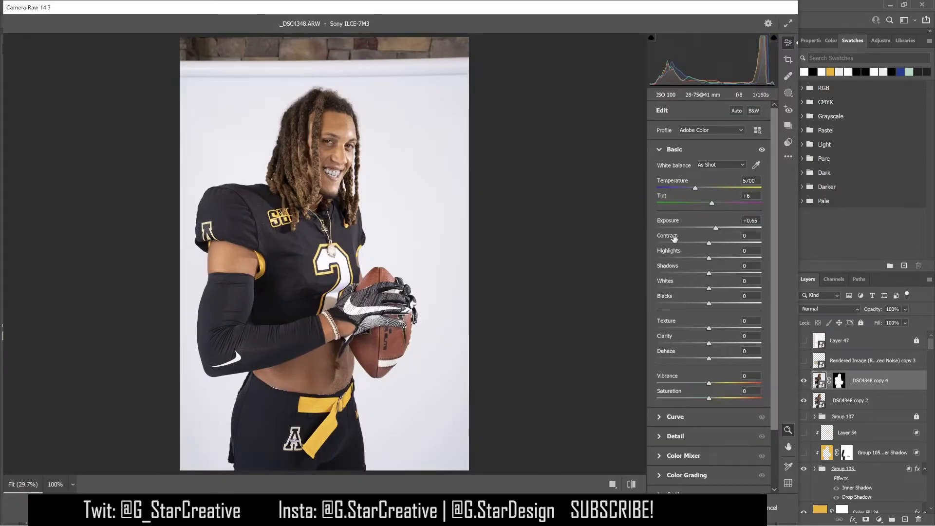
{"action": "left_click_drag", "start_coordinate": [708, 261], "coordinate": [679, 282]}
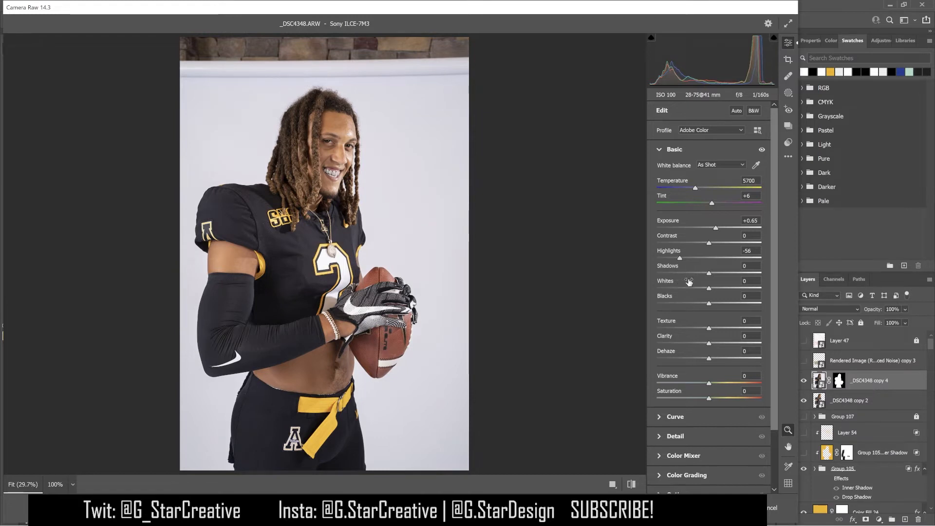
{"action": "mouse_move", "coordinate": [709, 274]}
{"action": "left_mouse_down"}
{"action": "mouse_move", "coordinate": [741, 271]}
{"action": "mouse_move", "coordinate": [711, 274]}
{"action": "mouse_move", "coordinate": [742, 277]}
{"action": "mouse_move", "coordinate": [727, 279]}
{"action": "left_mouse_up"}
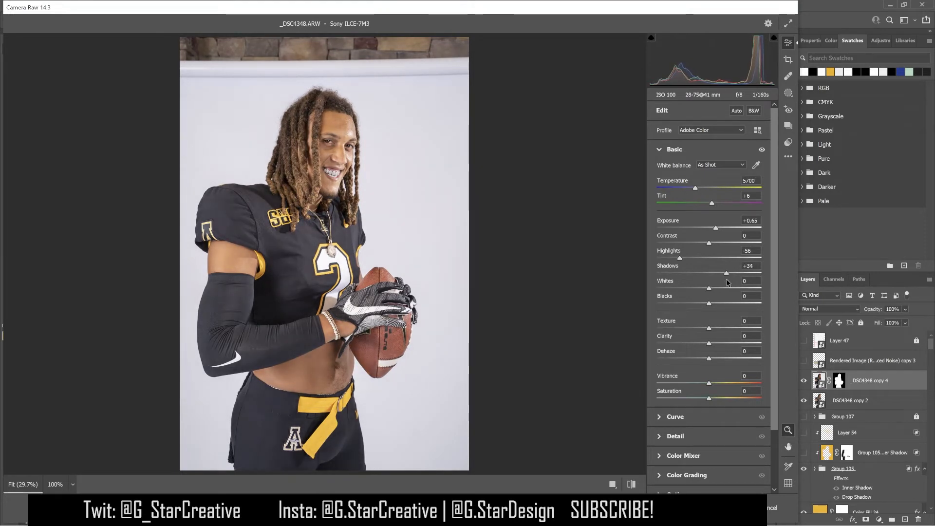
{"action": "left_click_drag", "start_coordinate": [727, 279], "coordinate": [772, 279]}
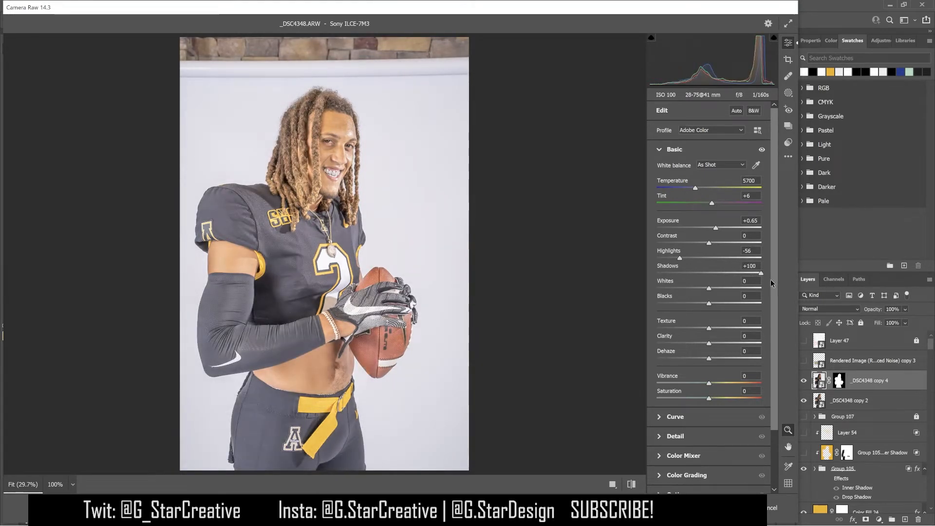
{"action": "left_click_drag", "start_coordinate": [760, 280], "coordinate": [727, 286]}
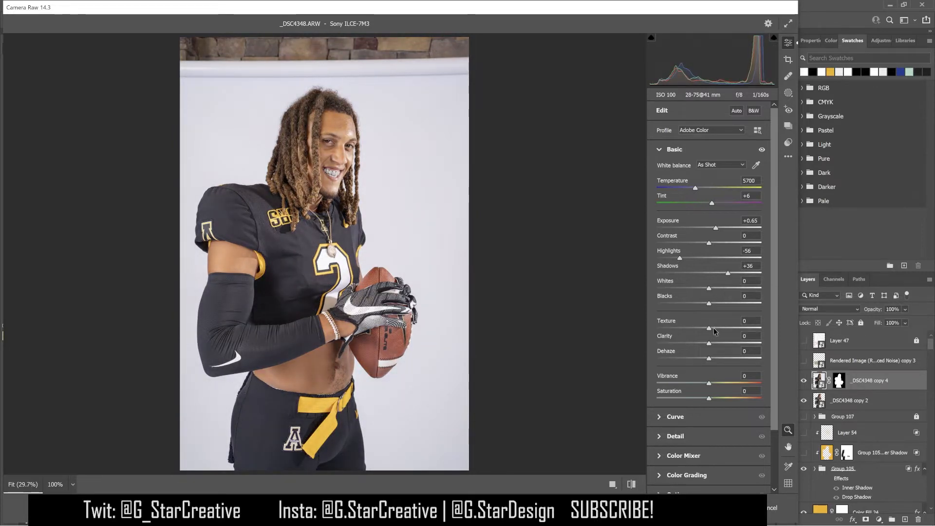
- Set Texture to +79 and Clarity to +18 in the Camera Raw Basic settings
{"action": "left_click_drag", "start_coordinate": [709, 329], "coordinate": [750, 330]}
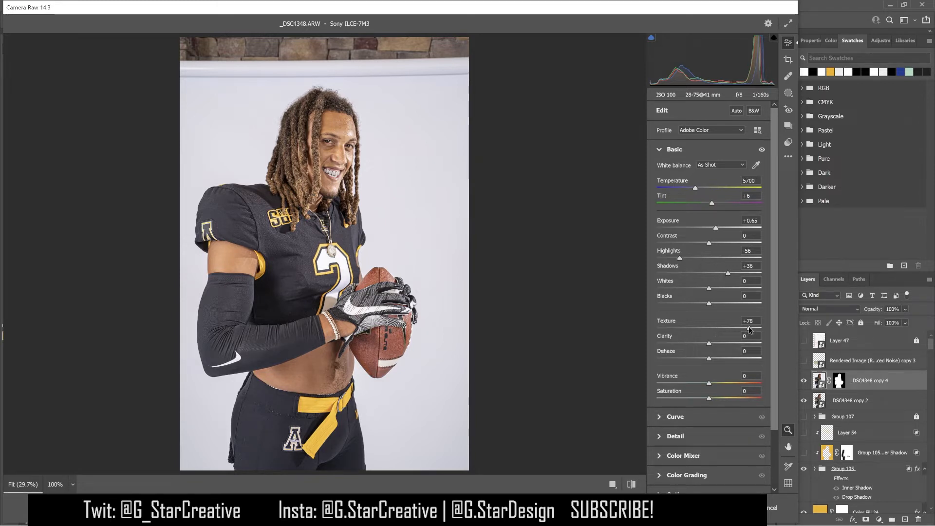
{"action": "left_click_drag", "start_coordinate": [749, 329], "coordinate": [750, 331]}
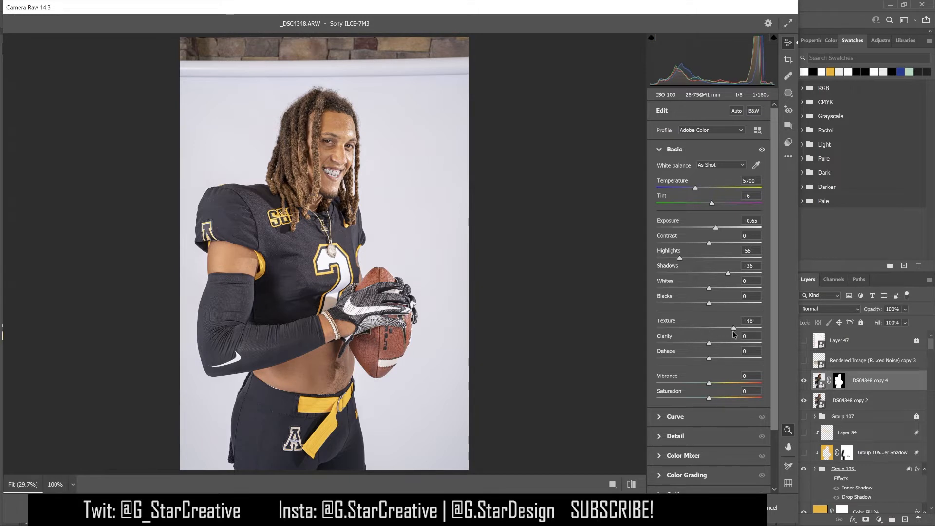
{"action": "left_click_drag", "start_coordinate": [758, 337], "coordinate": [751, 336]}
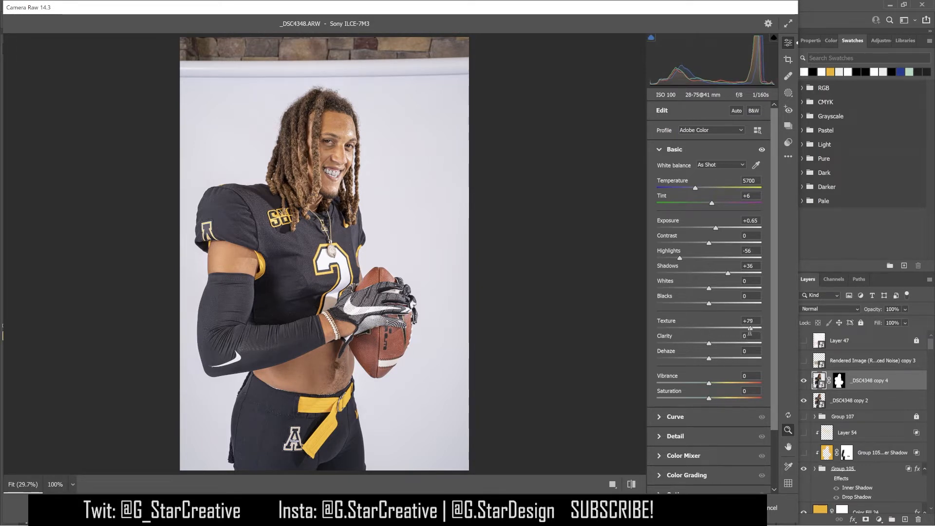
{"action": "mouse_move", "coordinate": [710, 345]}
{"action": "left_mouse_down"}
{"action": "mouse_move", "coordinate": [732, 343]}
{"action": "mouse_move", "coordinate": [699, 349]}
{"action": "mouse_move", "coordinate": [774, 346]}
{"action": "mouse_move", "coordinate": [726, 356]}
{"action": "mouse_move", "coordinate": [697, 355]}
{"action": "mouse_move", "coordinate": [696, 346]}
{"action": "mouse_move", "coordinate": [718, 350]}
{"action": "left_mouse_up"}
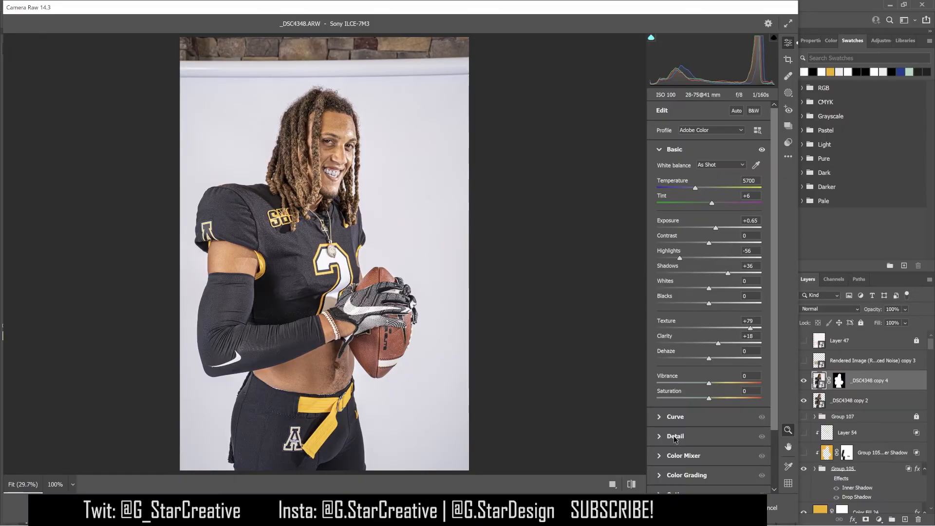
- Set Detail Sharpening to 69 and apply the Camera Raw edit
{"action": "left_click", "coordinate": [674, 436]}
{"action": "left_click_drag", "start_coordinate": [686, 214], "coordinate": [728, 216]}
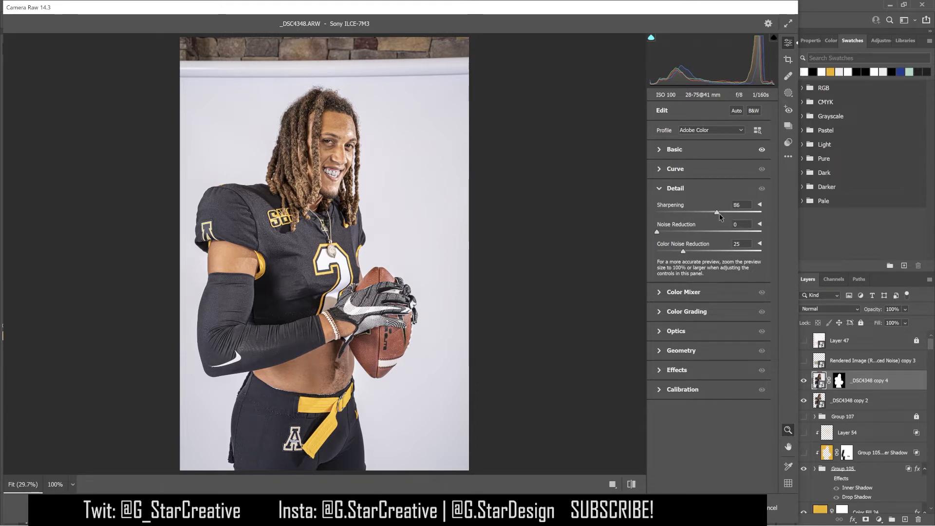
{"action": "left_click_drag", "start_coordinate": [720, 213], "coordinate": [711, 213]}
{"action": "left_click_drag", "start_coordinate": [713, 214], "coordinate": [705, 211]}
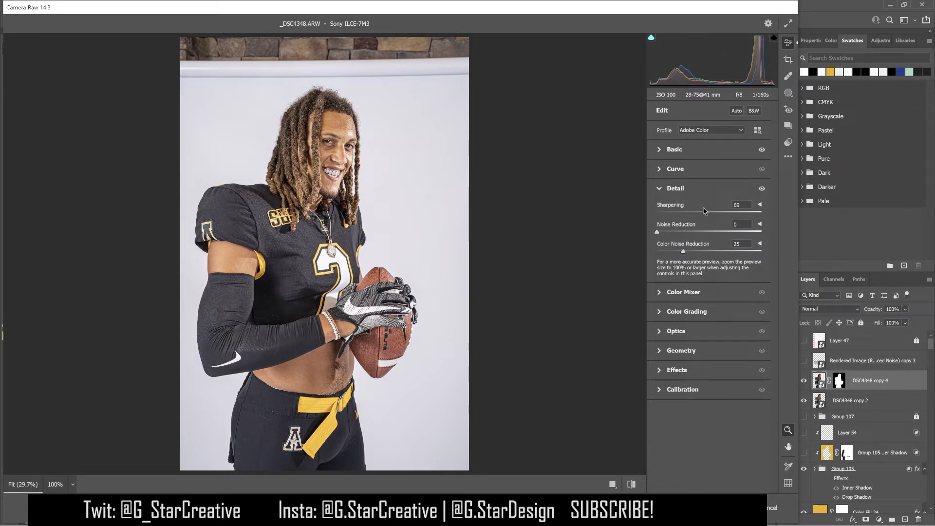
{"action": "left_click_drag", "start_coordinate": [704, 211], "coordinate": [704, 211]}
{"action": "left_click", "coordinate": [784, 507]}
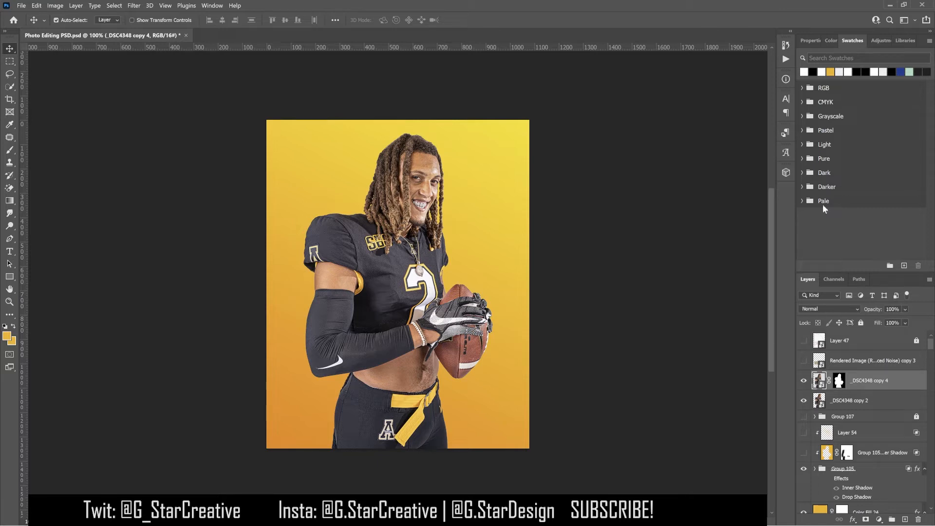
- Step back in History to the Layer Visibility state before the Edit Contents change
{"action": "left_click", "coordinate": [785, 45]}
{"action": "left_click", "coordinate": [719, 256]}
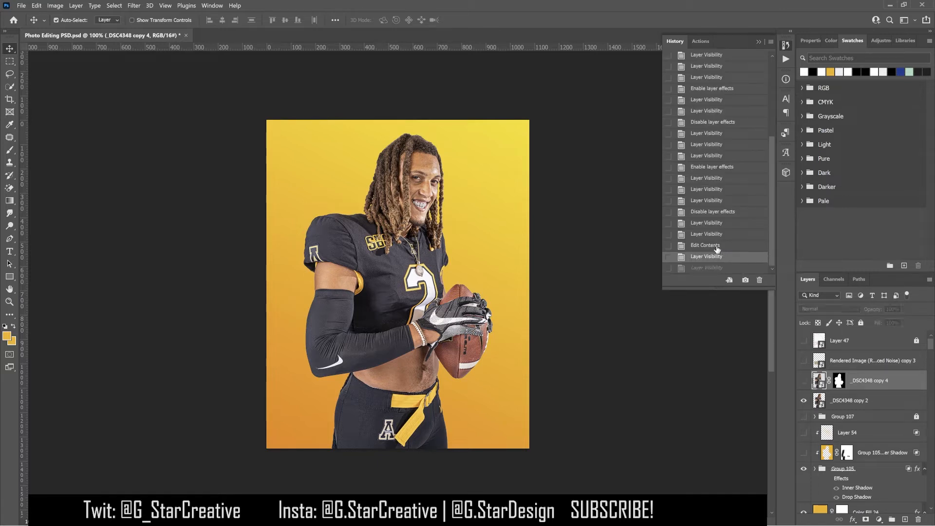
{"action": "left_click", "coordinate": [716, 246]}
{"action": "left_click", "coordinate": [714, 236]}
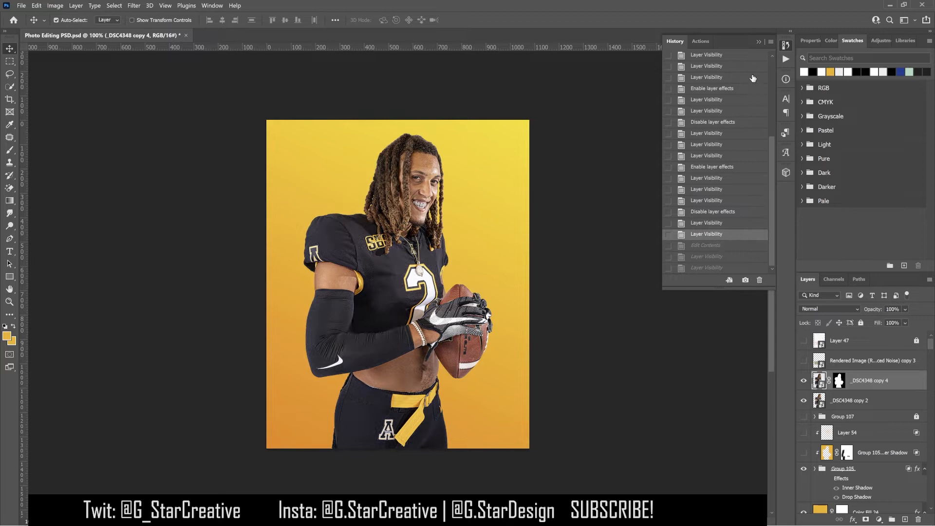
{"action": "left_click", "coordinate": [758, 43]}
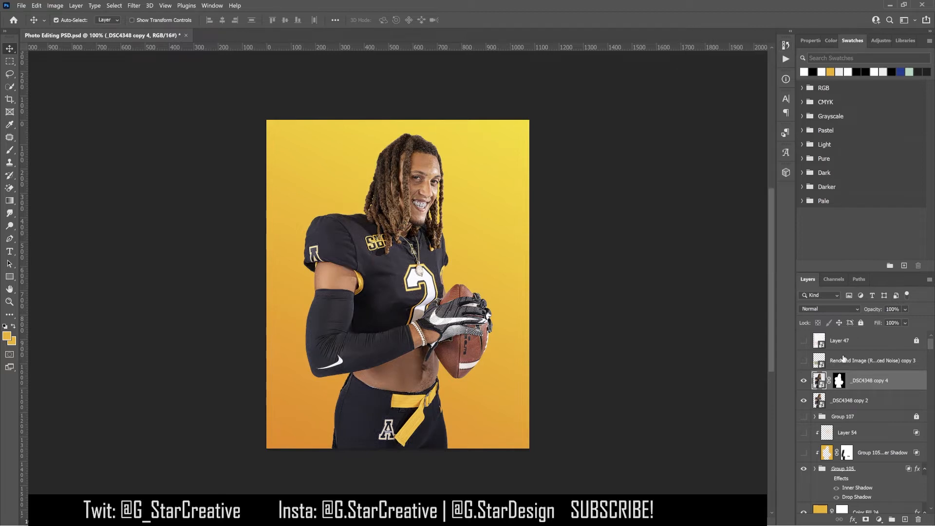
- Hide the _DSC4348 copy 4 and _DSC4348 copy 2 layers
{"action": "left_click", "coordinate": [804, 381]}
{"action": "left_click", "coordinate": [847, 403]}
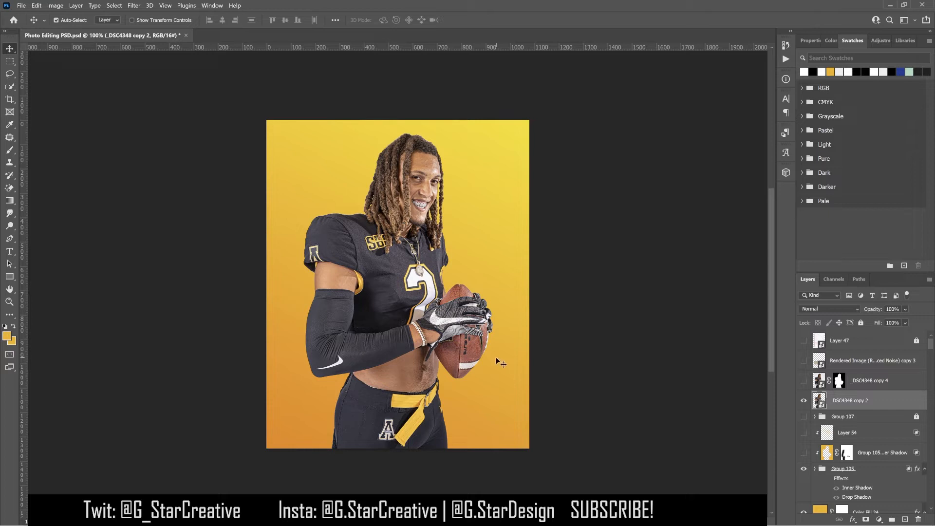
{"action": "left_click", "coordinate": [804, 402]}
- Hide the Black & White 2, Selective Color 1, Curves 6, Curves 5 and Curves 4 adjustment layers
{"action": "left_click", "coordinate": [814, 469]}
{"action": "scroll", "coordinate": [901, 413], "scroll_direction": "down", "scroll_amount": 5}
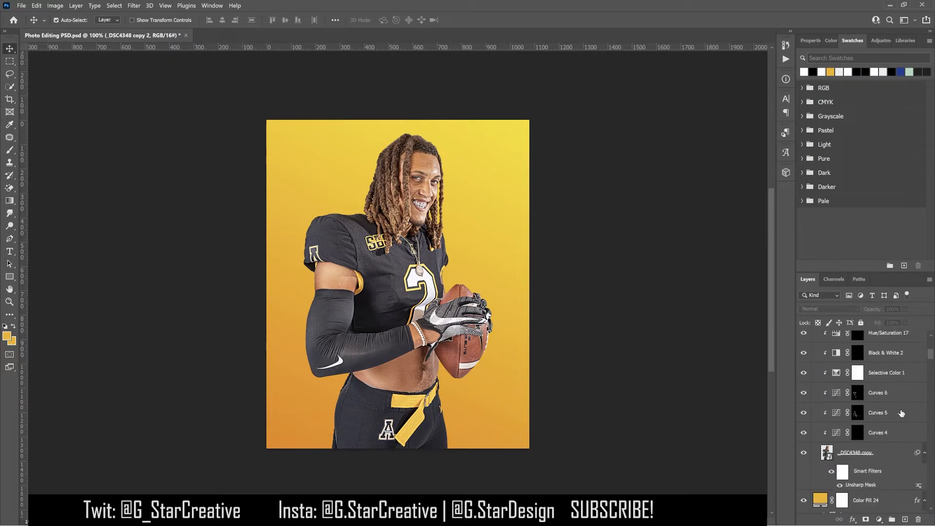
{"action": "scroll", "coordinate": [833, 364], "scroll_direction": "up", "scroll_amount": 2}
{"action": "left_click_drag", "start_coordinate": [804, 372], "coordinate": [806, 465]}
{"action": "scroll", "coordinate": [876, 429], "scroll_direction": "down", "scroll_amount": 3}
- Turn off the Smart Filters on the _DSC4348 copy layer
{"action": "left_click", "coordinate": [879, 413]}
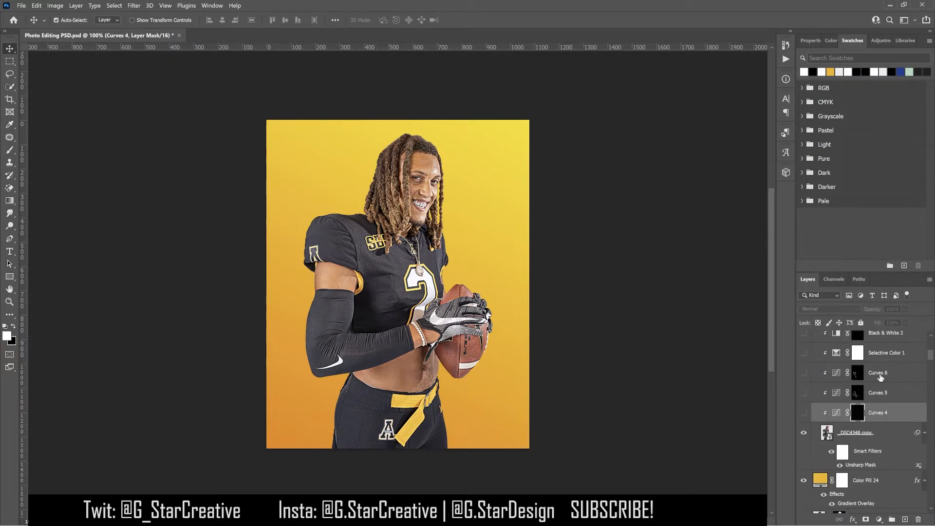
{"action": "left_click", "coordinate": [875, 432]}
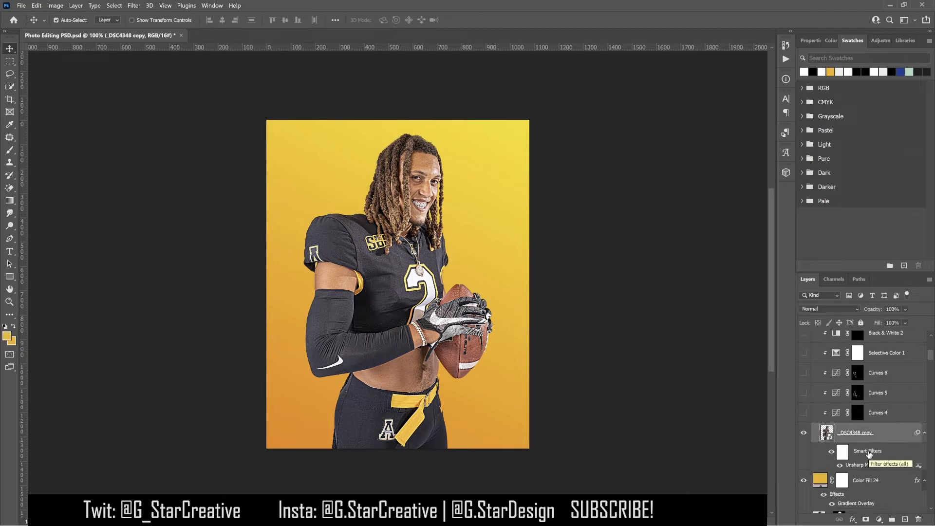
{"action": "left_click", "coordinate": [831, 452]}
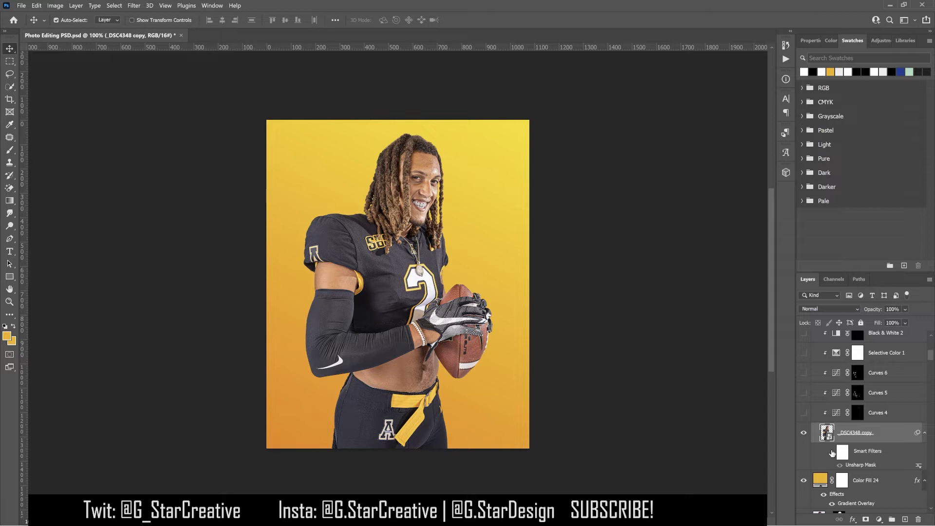
- Reopen the Unsharp Mask smart filter and apply it with Amount 55% and Radius 3.0 pixels
{"action": "left_click", "coordinate": [134, 5]}
{"action": "mouse_move", "coordinate": [244, 175]}
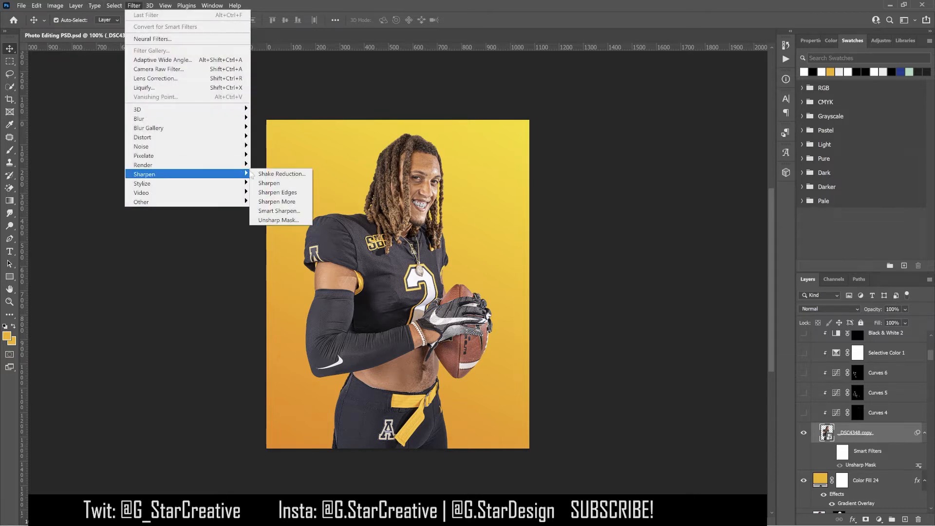
{"action": "left_click", "coordinate": [879, 467]}
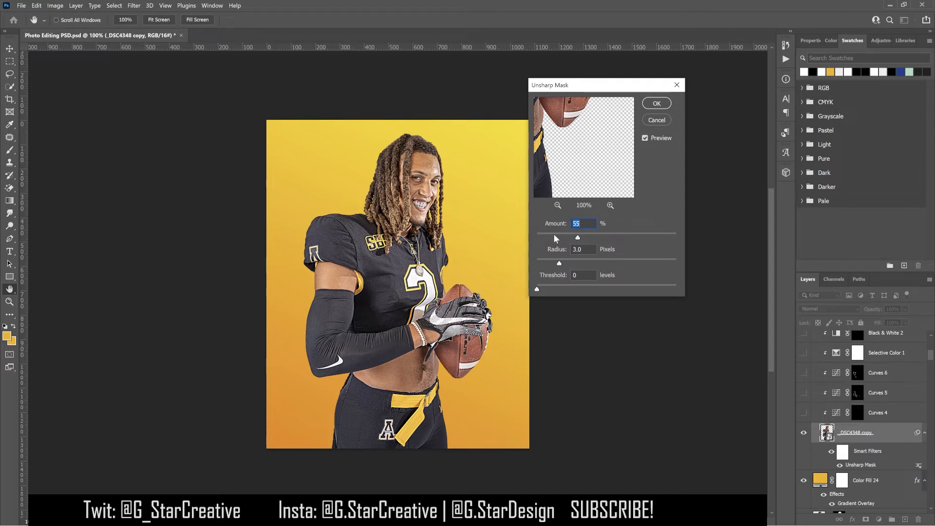
{"action": "left_click_drag", "start_coordinate": [553, 237], "coordinate": [519, 258]}
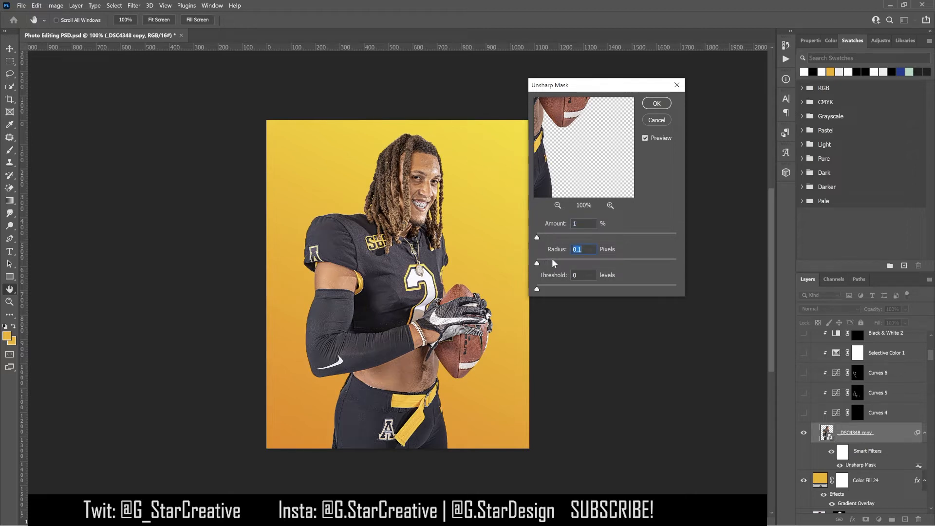
{"action": "type", "text": "3"}
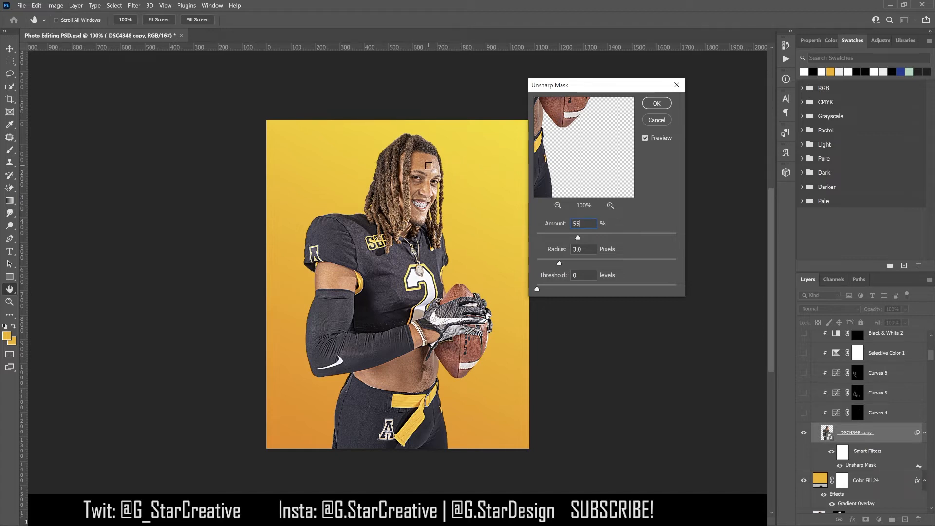
{"action": "key", "text": "Return"}
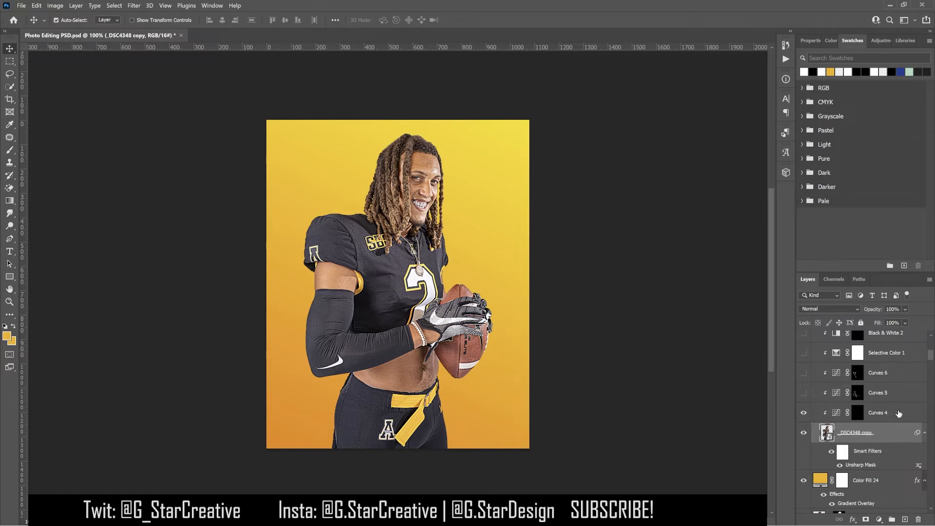
- Inspect the Curves 4 adjustment and its layer mask on a zoomed-in view of the face
{"action": "left_click", "coordinate": [897, 413]}
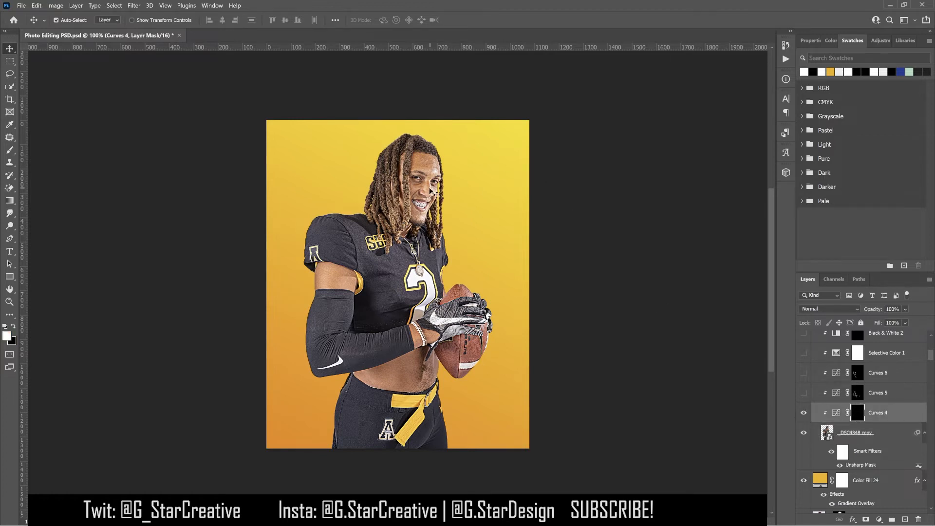
{"action": "key", "text": "ctrl+plus"}
{"action": "key", "text": "ctrl+plus"}
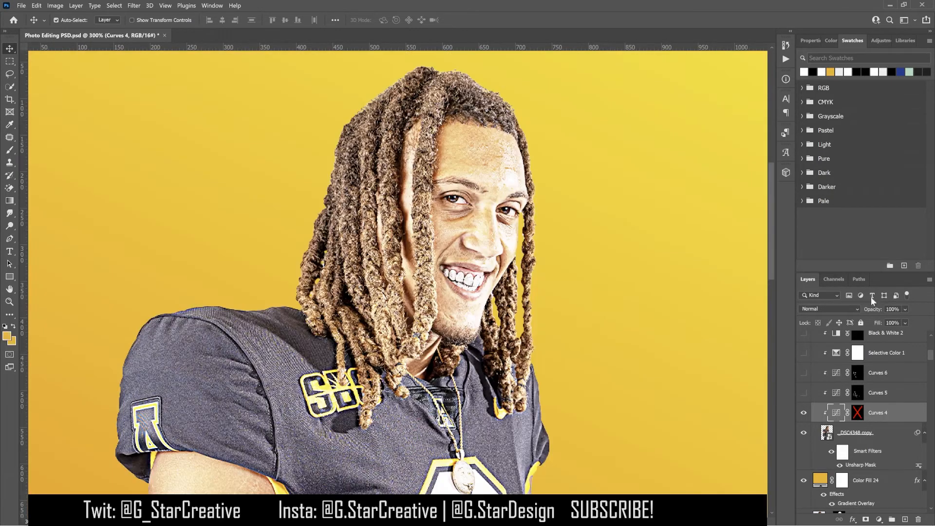
{"action": "left_click", "coordinate": [810, 41]}
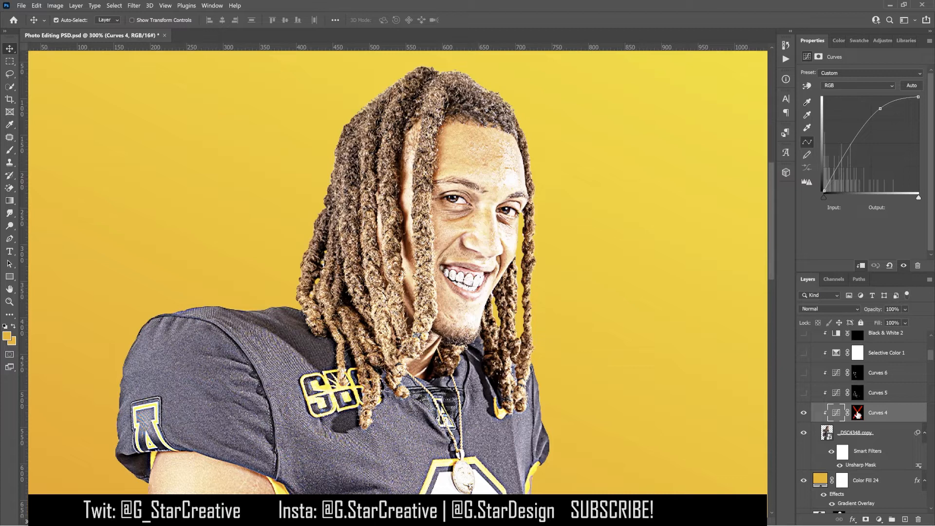
{"action": "left_click", "coordinate": [857, 413]}
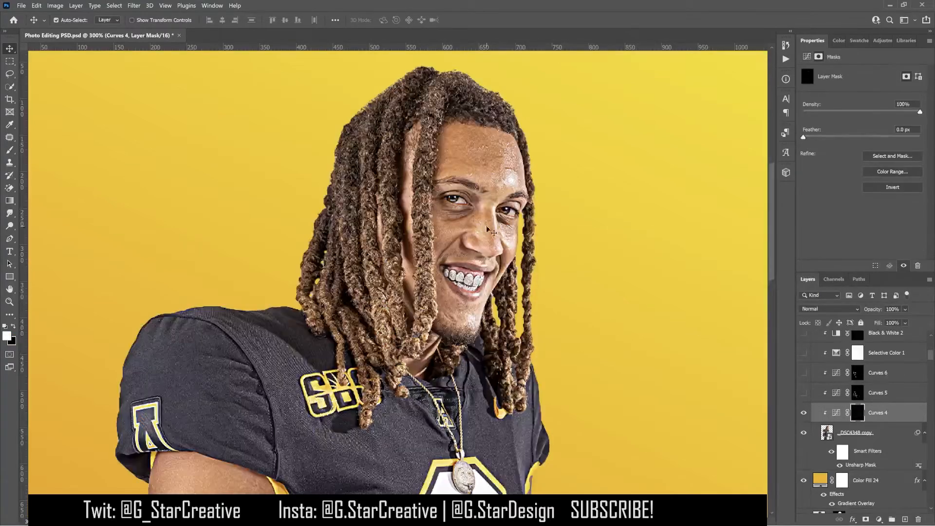
{"action": "left_click", "coordinate": [803, 413]}
{"action": "left_click", "coordinate": [803, 413]}
{"action": "key", "text": "ctrl+0"}
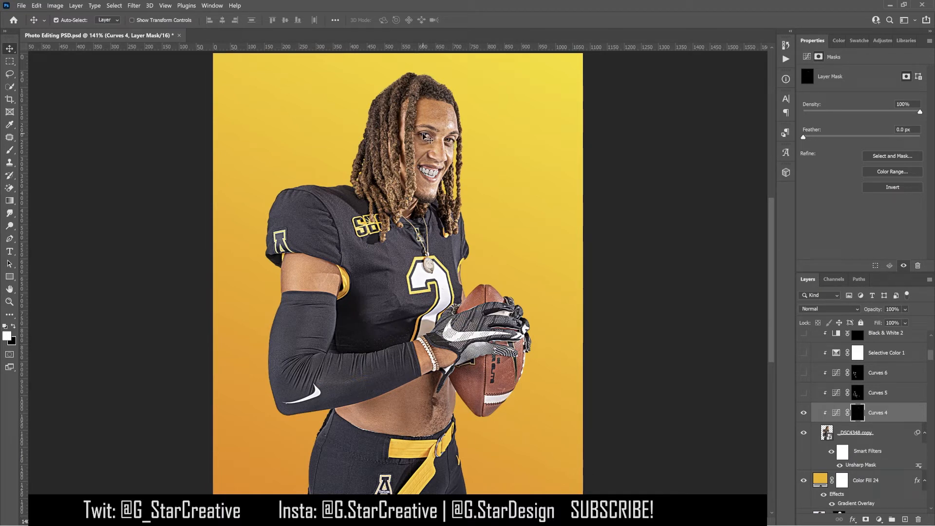
- Show the Curves 5 and Curves 6 adjustment layers, toggling each to compare the effect
{"action": "left_click", "coordinate": [804, 393]}
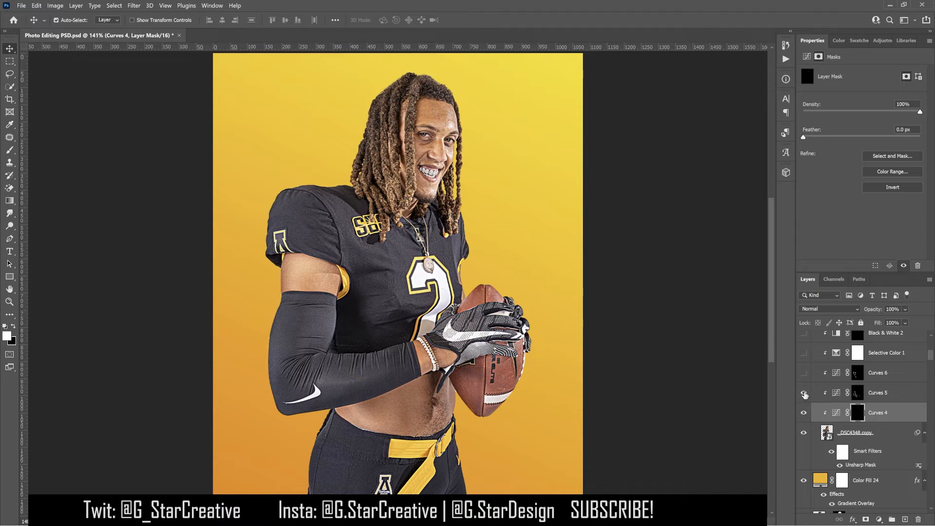
{"action": "left_click", "coordinate": [804, 393]}
{"action": "left_click", "coordinate": [804, 393]}
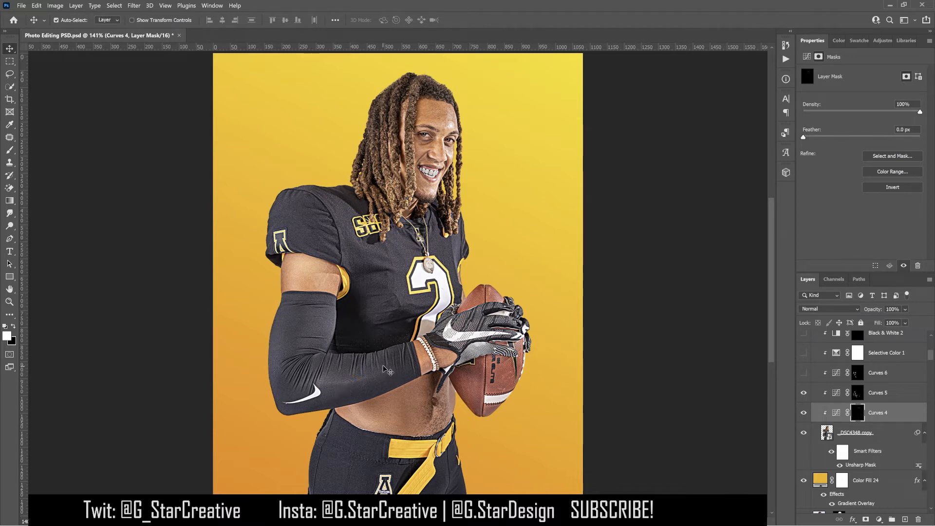
{"action": "left_click", "coordinate": [803, 374]}
{"action": "left_click", "coordinate": [803, 374]}
{"action": "left_click", "coordinate": [803, 374]}
{"action": "left_click", "coordinate": [836, 373]}
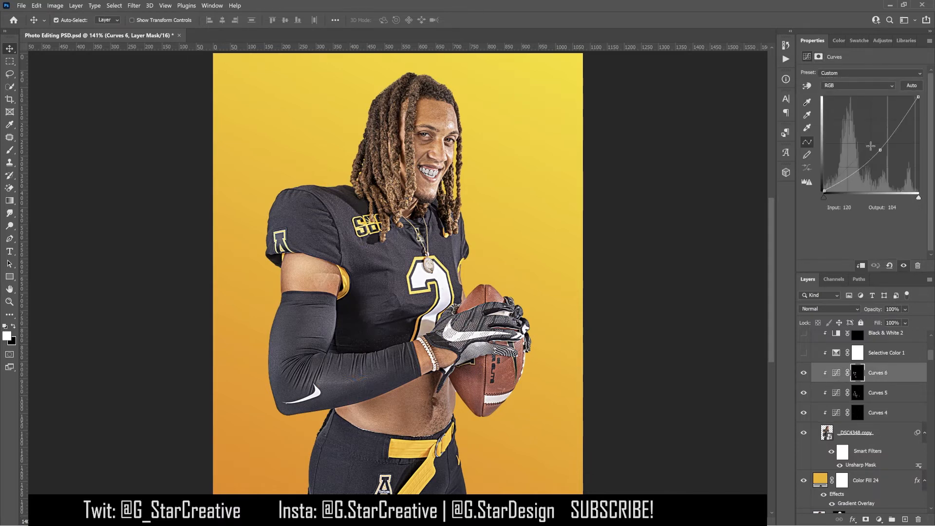
{"action": "left_click", "coordinate": [803, 373]}
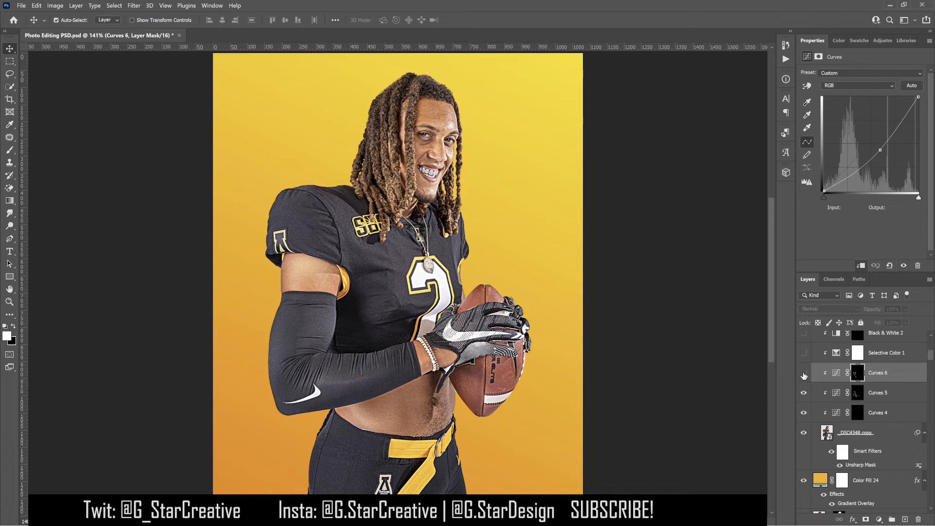
{"action": "left_click", "coordinate": [803, 373]}
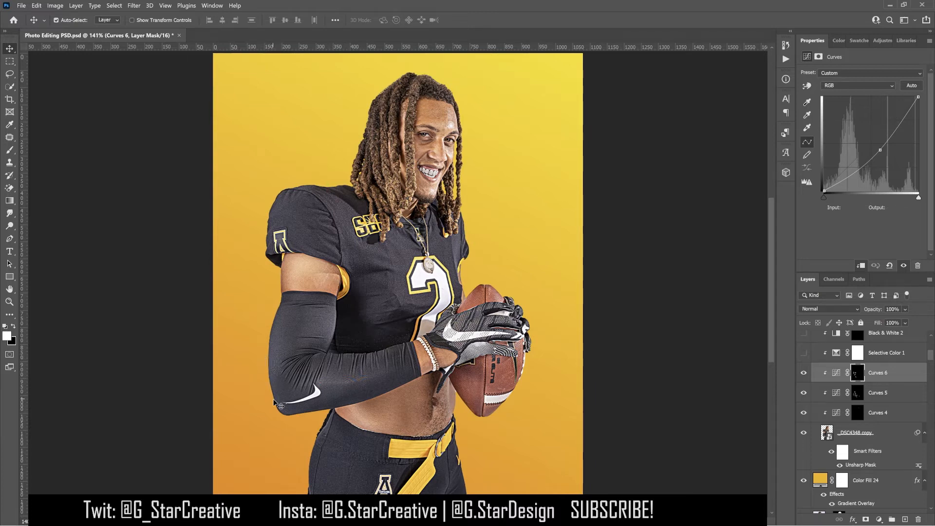
- Show the Selective Color 1 adjustment layer and review its Reds colour settings
{"action": "scroll", "coordinate": [852, 399], "scroll_direction": "up", "scroll_amount": 3}
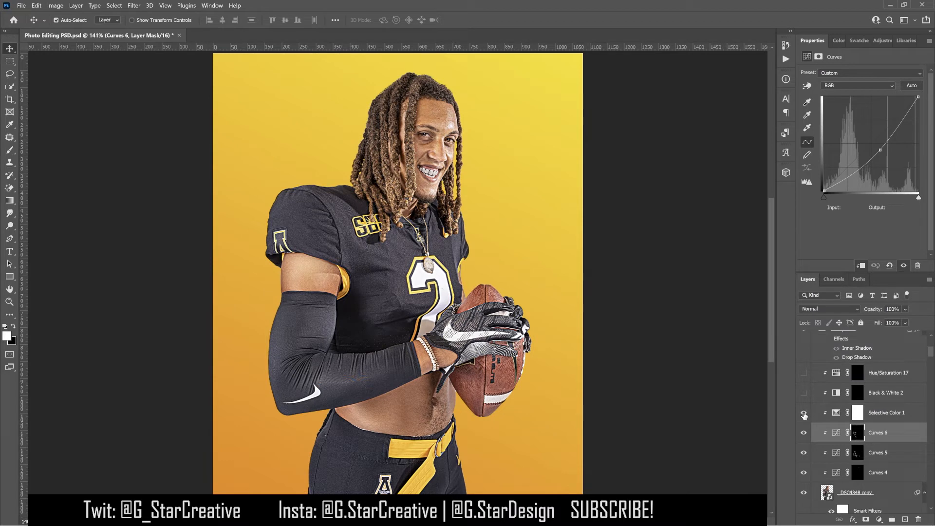
{"action": "left_click", "coordinate": [876, 412]}
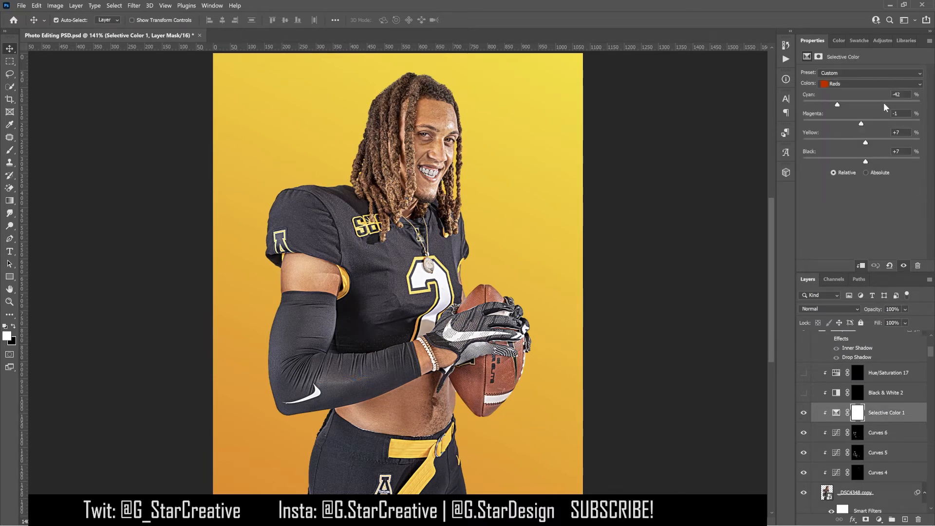
{"action": "left_click", "coordinate": [866, 83]}
{"action": "left_click", "coordinate": [866, 83]}
{"action": "left_click", "coordinate": [866, 83]}
{"action": "left_click", "coordinate": [867, 83]}
{"action": "left_click", "coordinate": [867, 83]}
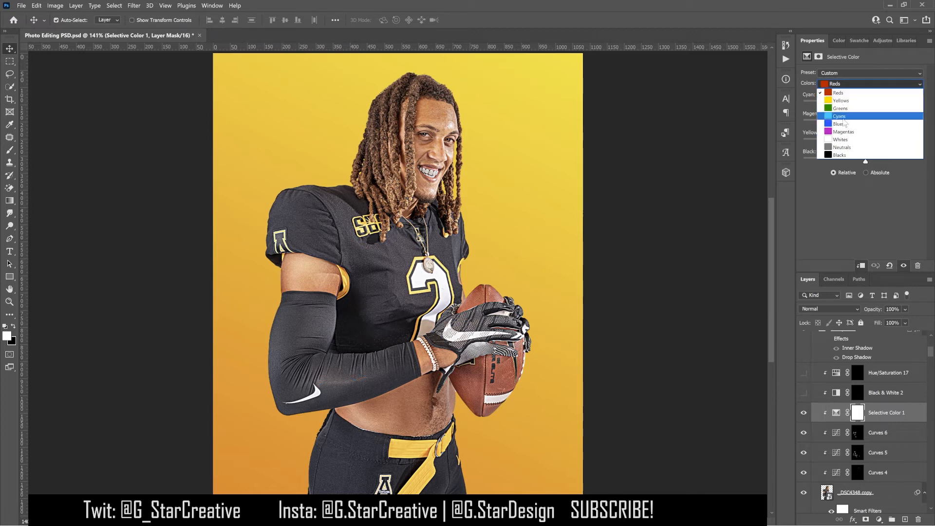
{"action": "left_click", "coordinate": [841, 93]}
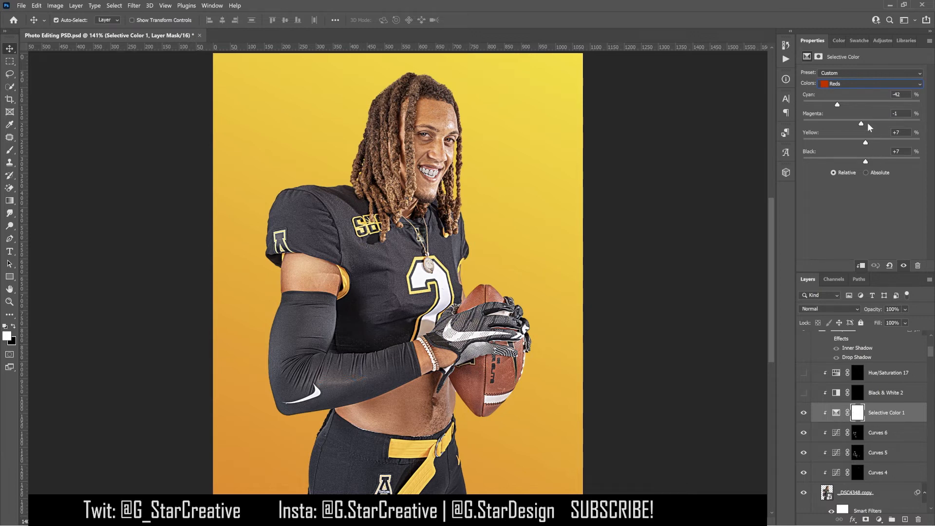
- Show the Black & White 2 adjustment layer and toggle it to compare the effect
{"action": "left_click", "coordinate": [803, 392]}
{"action": "left_click", "coordinate": [883, 392]}
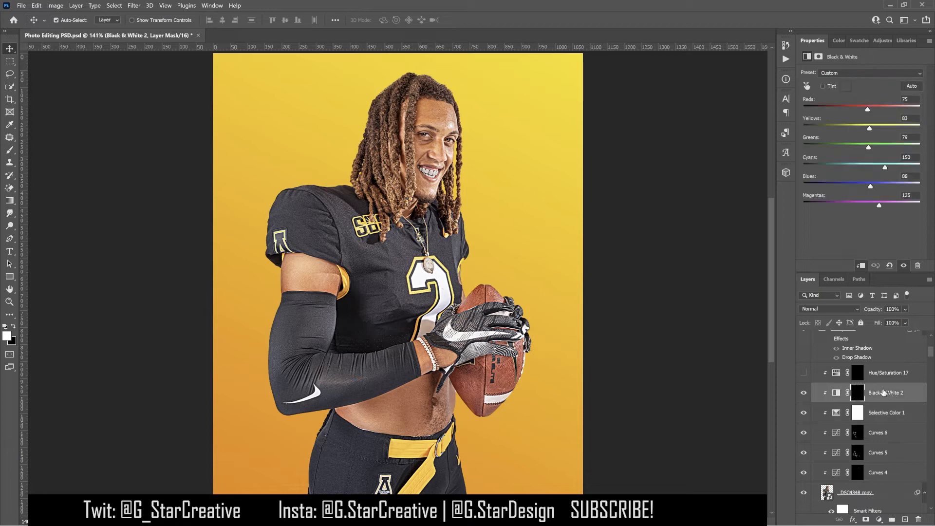
{"action": "left_click", "coordinate": [804, 396]}
{"action": "left_click", "coordinate": [803, 396]}
{"action": "left_click", "coordinate": [804, 394]}
{"action": "left_click", "coordinate": [805, 394]}
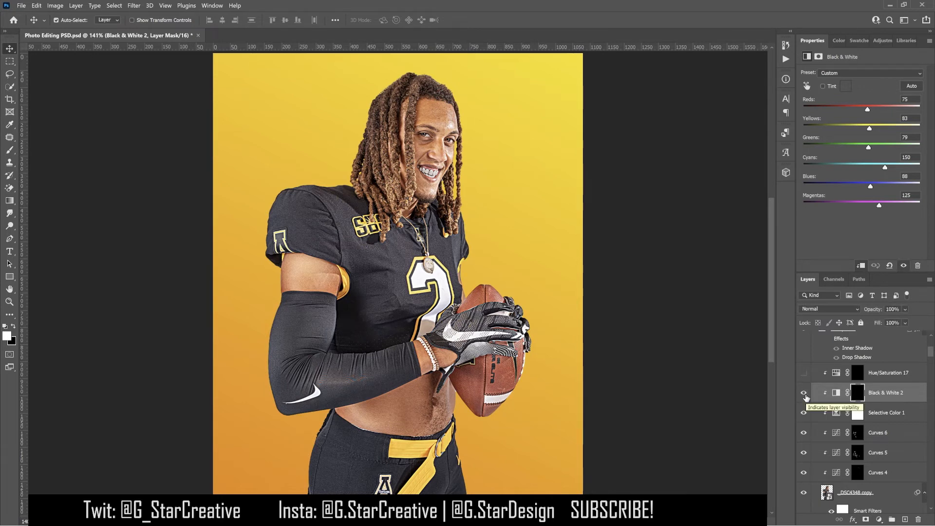
{"action": "left_click", "coordinate": [835, 392]}
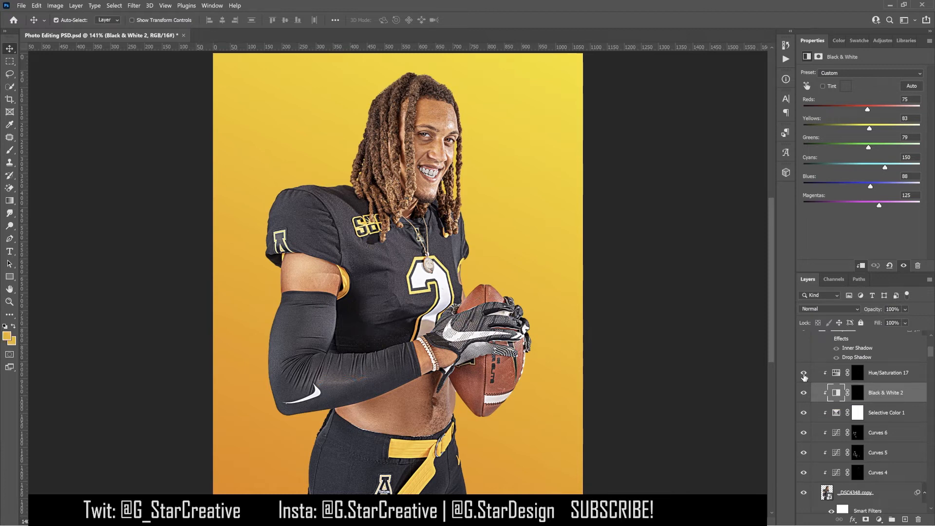
- Show the Hue/Saturation 17 adjustment layer and select the Black & White 2 layer
{"action": "left_click", "coordinate": [882, 378]}
{"action": "scroll", "coordinate": [882, 378], "scroll_direction": "up", "scroll_amount": 1}
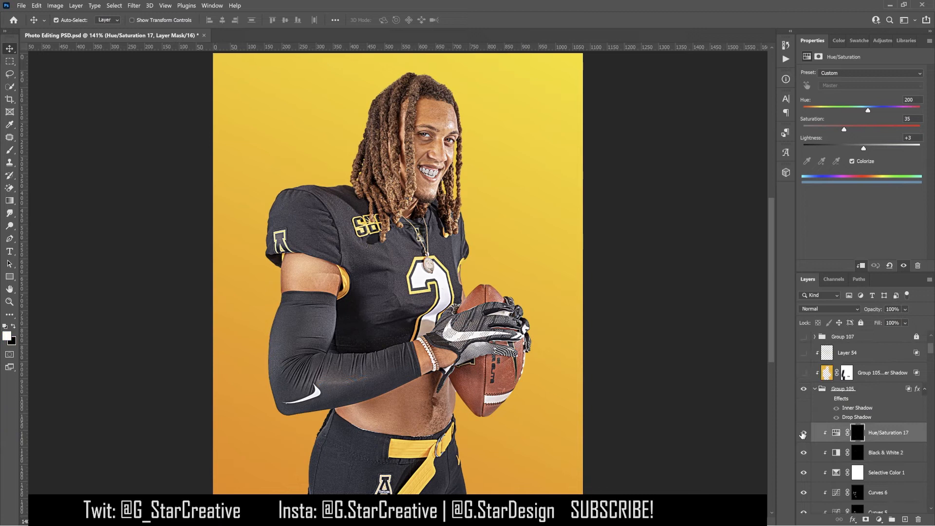
{"action": "left_click", "coordinate": [802, 431]}
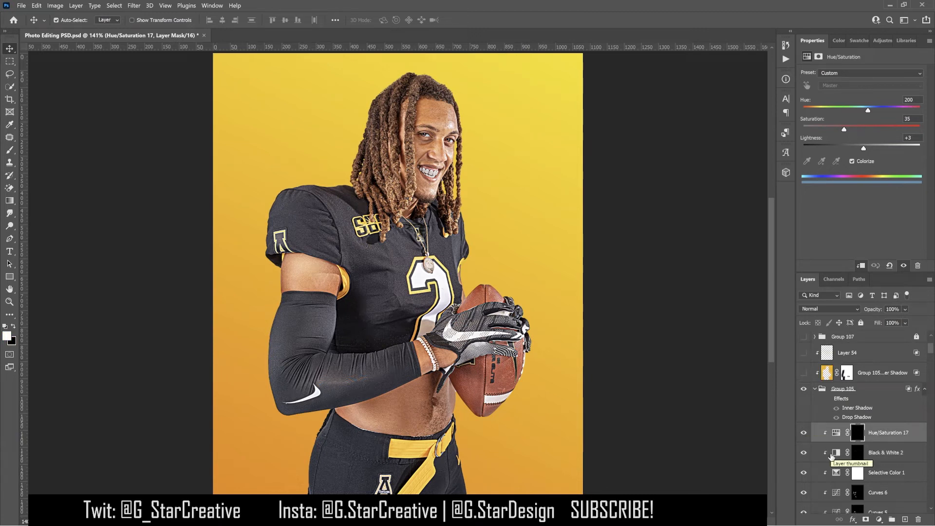
{"action": "left_click", "coordinate": [897, 449]}
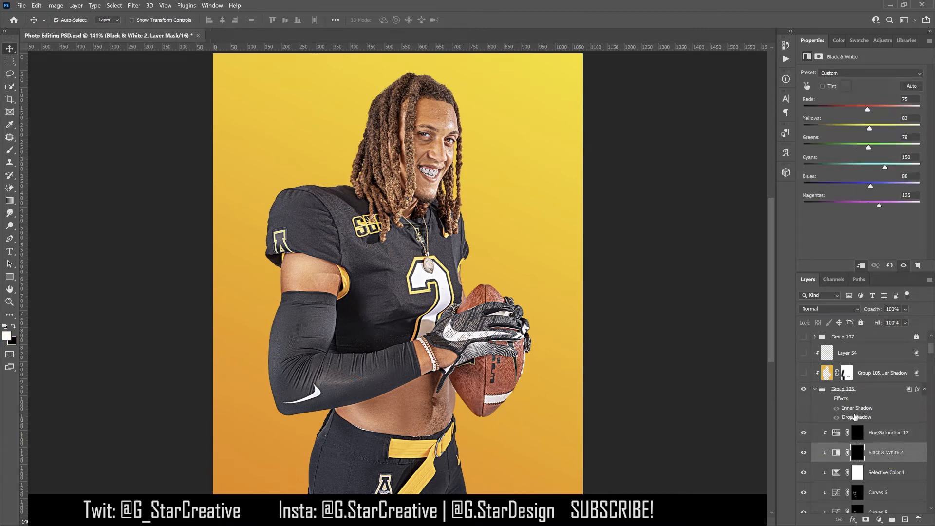
- Turn on the layer effects of Group 105
{"action": "left_click", "coordinate": [829, 400]}
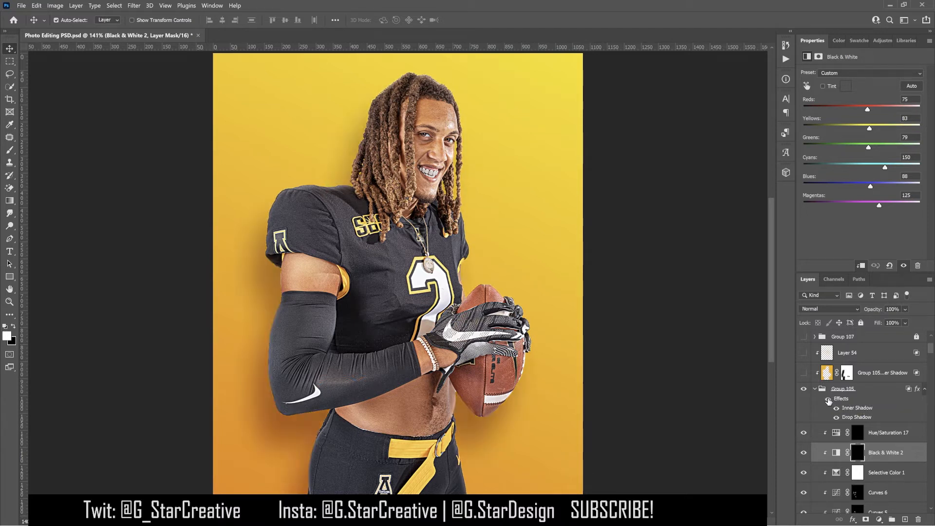
{"action": "left_click", "coordinate": [843, 400]}
{"action": "key", "text": "h"}
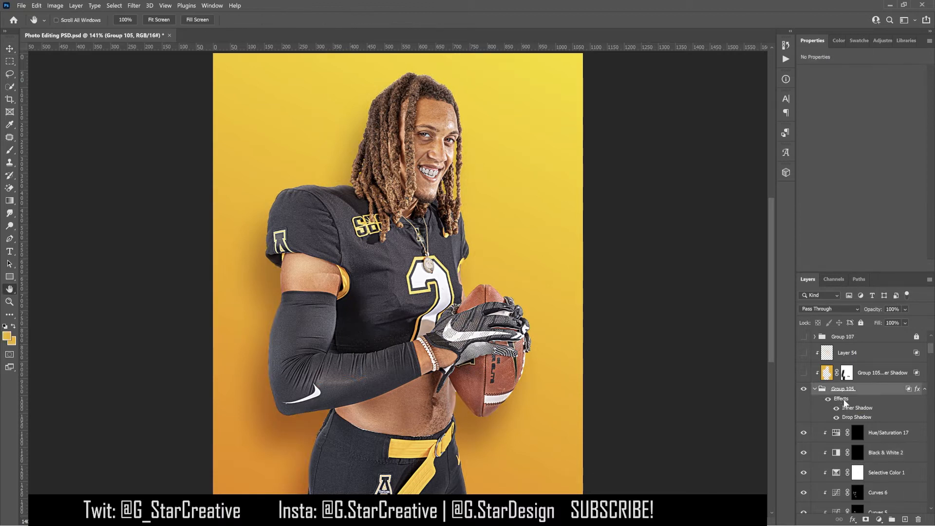
- Open Group 105's Inner Shadow style, lower its opacity to 32%, and toggle it to compare
{"action": "double_click", "coordinate": [844, 401]}
{"action": "left_click", "coordinate": [582, 365]}
{"action": "mouse_move", "coordinate": [738, 320]}
{"action": "left_mouse_down"}
{"action": "mouse_move", "coordinate": [776, 320]}
{"action": "mouse_move", "coordinate": [750, 324]}
{"action": "left_mouse_up"}
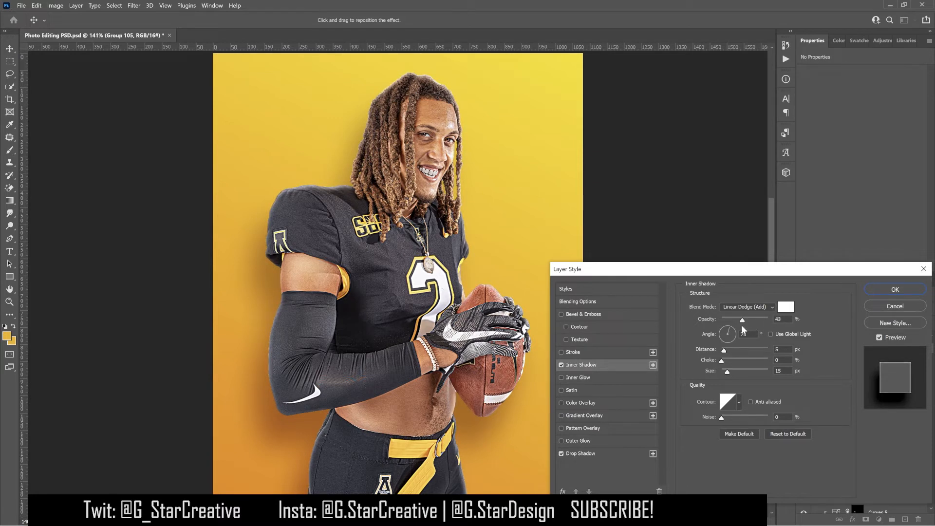
{"action": "left_click_drag", "start_coordinate": [738, 325], "coordinate": [736, 325]}
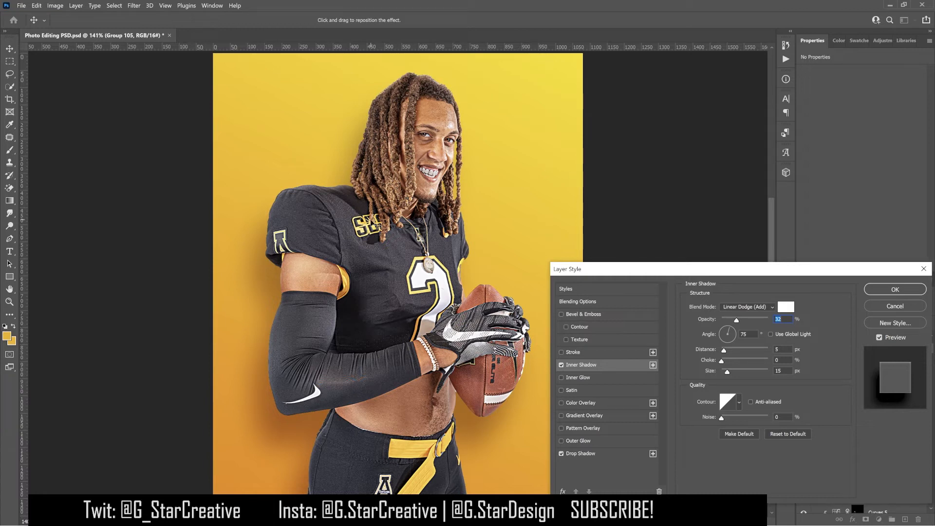
{"action": "left_click", "coordinate": [561, 365]}
{"action": "left_click", "coordinate": [562, 367]}
{"action": "left_click", "coordinate": [562, 367]}
{"action": "left_click", "coordinate": [562, 367]}
- Edit the Drop Shadow effect, setting its size to 0 px and reducing its distance
{"action": "left_click", "coordinate": [607, 454]}
{"action": "left_click", "coordinate": [561, 453]}
{"action": "left_click", "coordinate": [561, 453]}
{"action": "left_click", "coordinate": [561, 453]}
{"action": "left_click", "coordinate": [561, 453]}
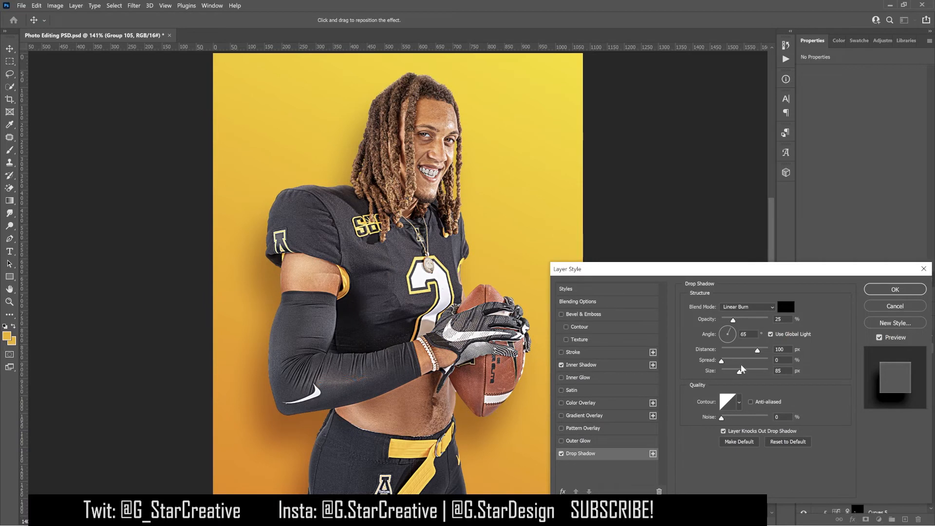
{"action": "left_click_drag", "start_coordinate": [738, 373], "coordinate": [715, 372]}
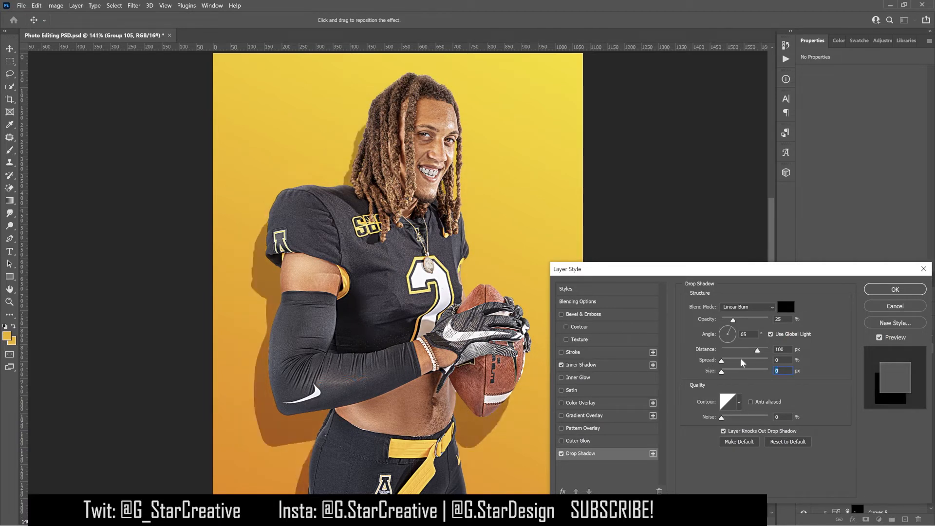
{"action": "left_click_drag", "start_coordinate": [757, 349], "coordinate": [734, 320]}
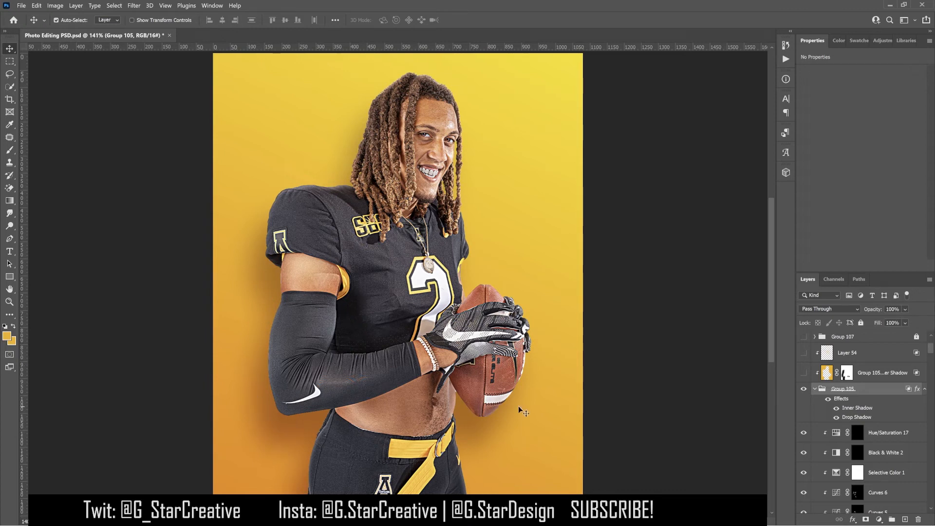
- Toggle the Group 105 inner shadow layer and create separate layers from Group 105's effects
{"action": "left_click", "coordinate": [804, 373]}
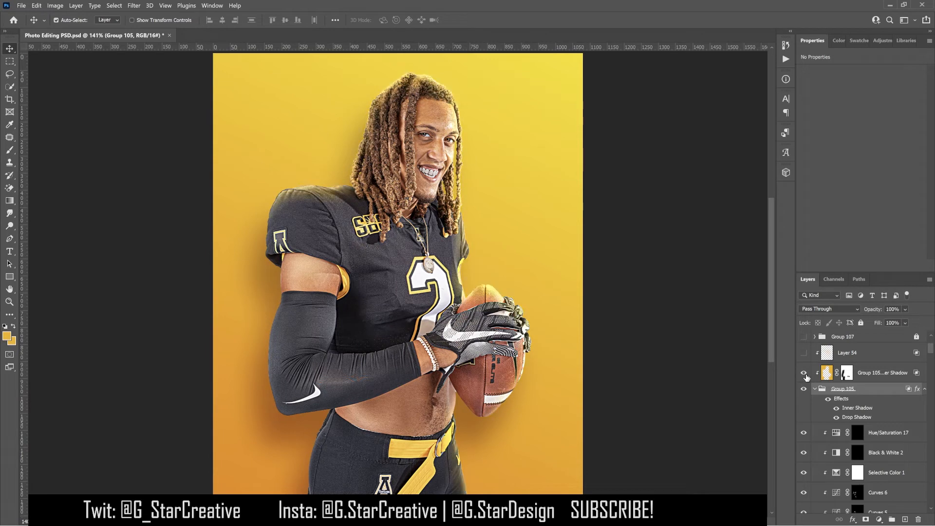
{"action": "left_click", "coordinate": [803, 373]}
{"action": "right_click", "coordinate": [840, 401]}
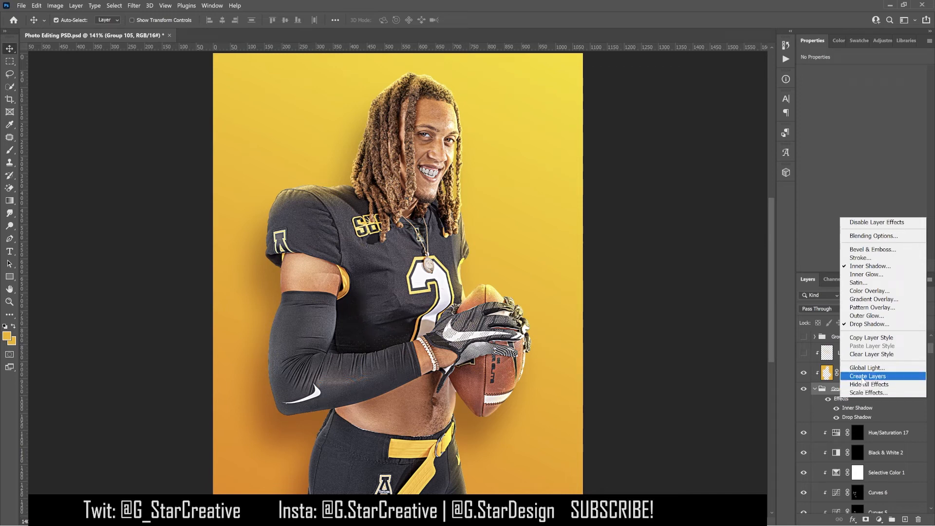
{"action": "left_click", "coordinate": [841, 403]}
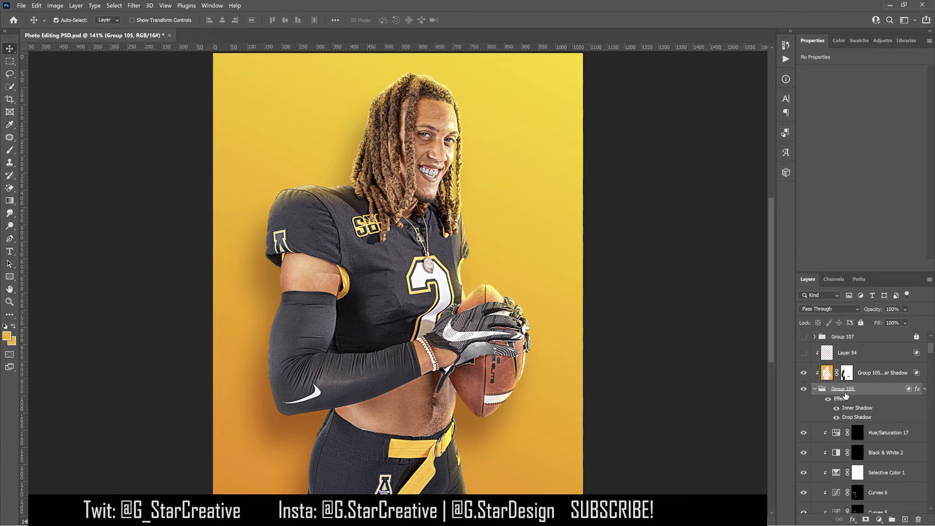
- Toggle the Group 105 inner shadow layer and its layer mask to compare the effect
{"action": "left_click", "coordinate": [804, 374]}
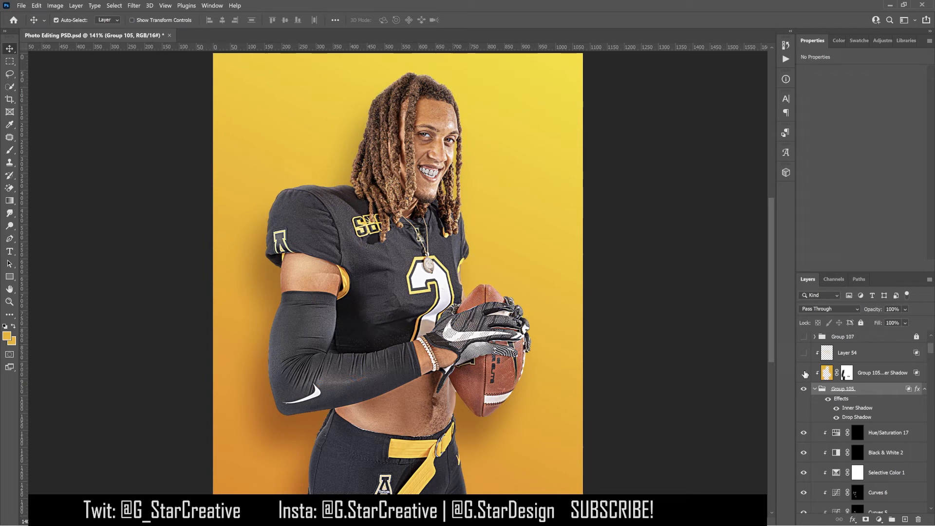
{"action": "left_click", "coordinate": [804, 373]}
{"action": "left_click", "coordinate": [805, 373]}
{"action": "left_click", "coordinate": [805, 374]}
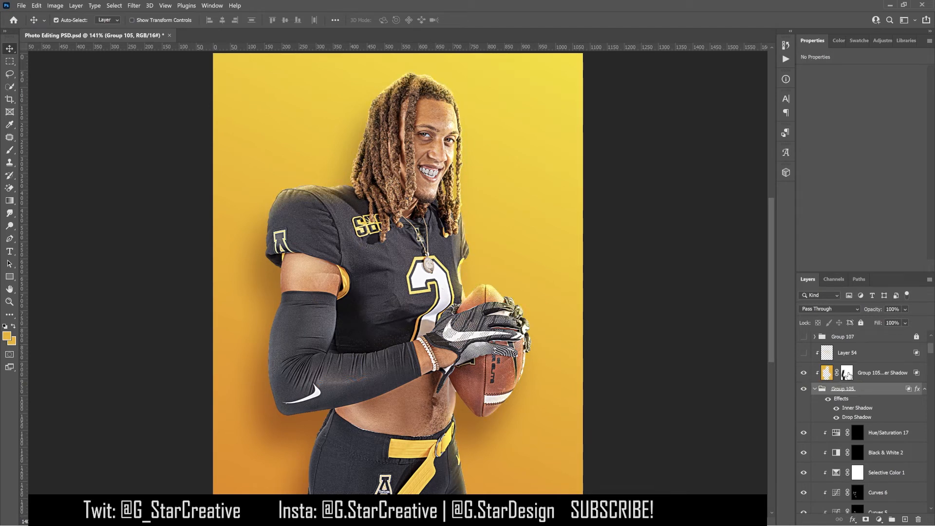
{"action": "left_click", "coordinate": [848, 373]}
{"action": "right_click", "coordinate": [847, 374]}
{"action": "left_click", "coordinate": [862, 378]}
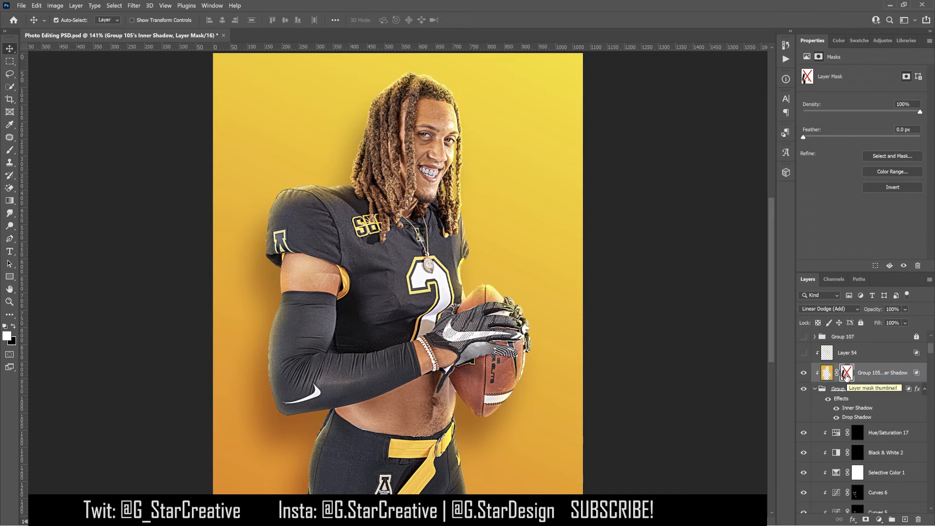
{"action": "left_click", "coordinate": [846, 374], "text": "shift"}
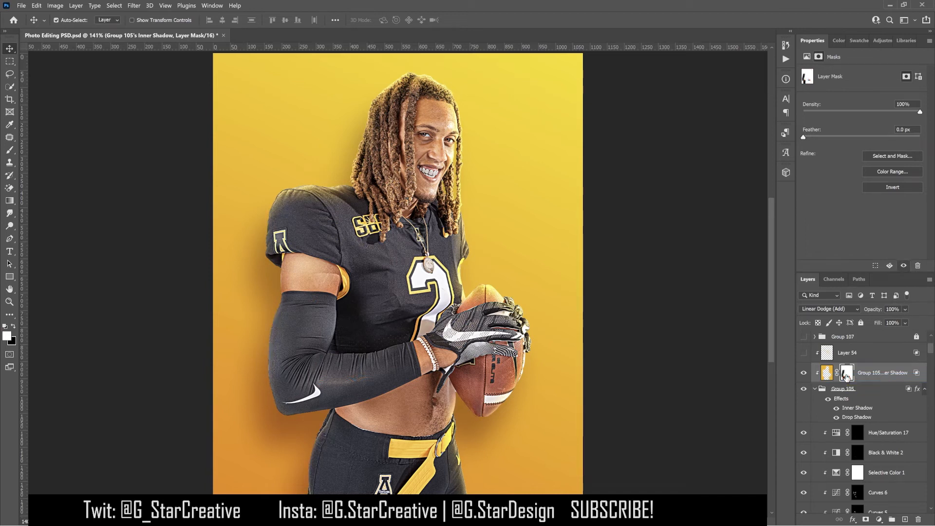
{"action": "left_click", "coordinate": [804, 374]}
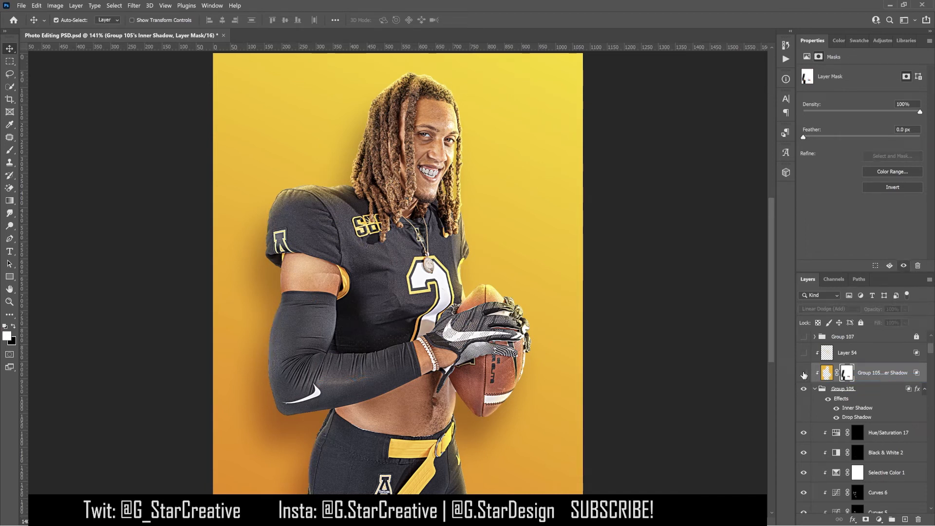
{"action": "left_click", "coordinate": [803, 373]}
- Show the Layer 54 layer above the Group 105 shadow layer
{"action": "scroll", "coordinate": [808, 374], "scroll_direction": "up", "scroll_amount": 2}
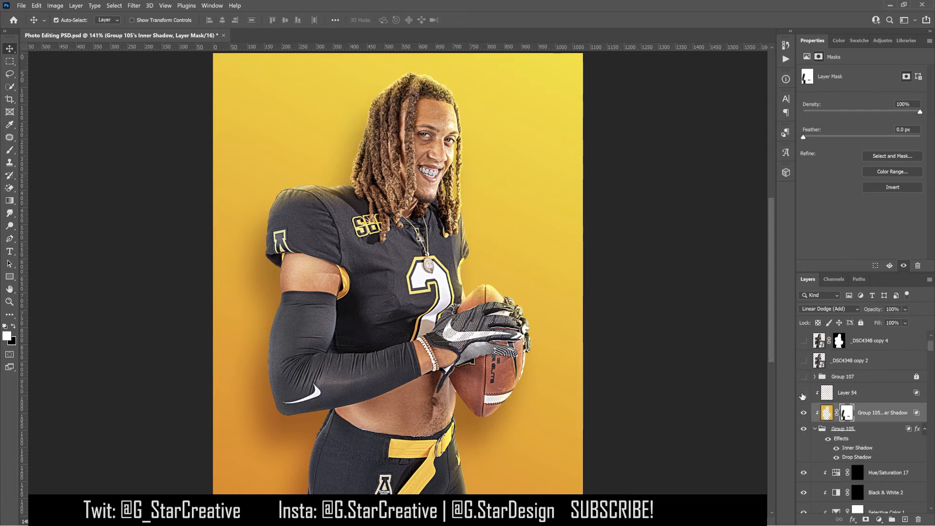
{"action": "left_click", "coordinate": [839, 395]}
{"action": "left_click", "coordinate": [803, 392]}
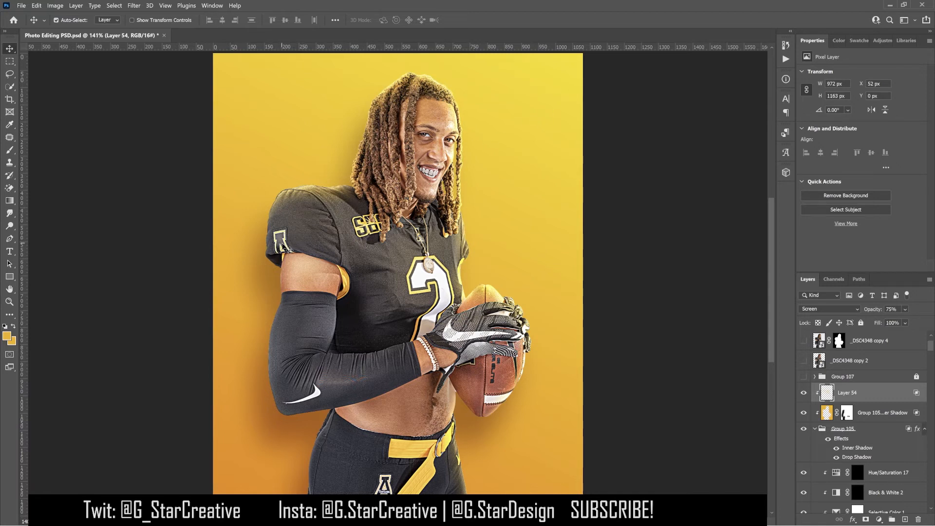
- Disable and re-enable the inner shadow layer's mask to compare the result
{"action": "scroll", "coordinate": [845, 404], "scroll_direction": "down", "scroll_amount": 1}
{"action": "left_click", "coordinate": [845, 404]}
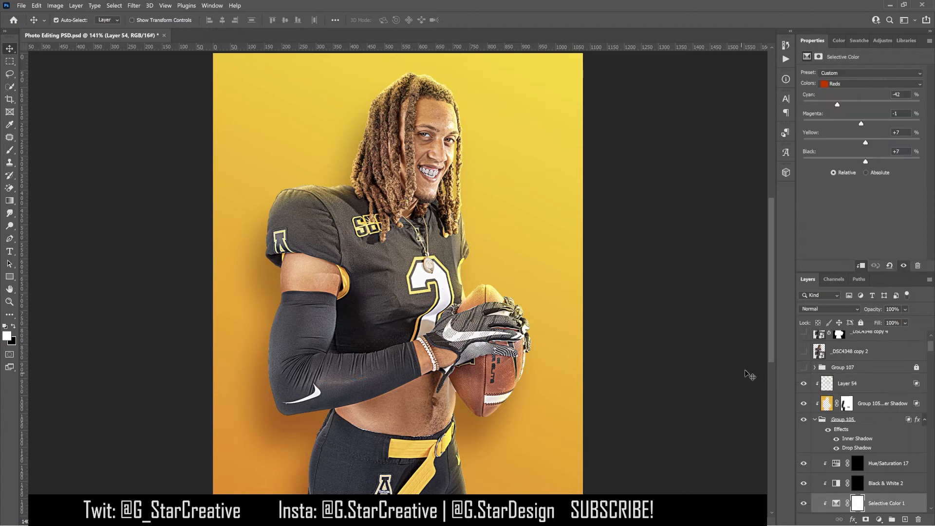
{"action": "right_click", "coordinate": [845, 403]}
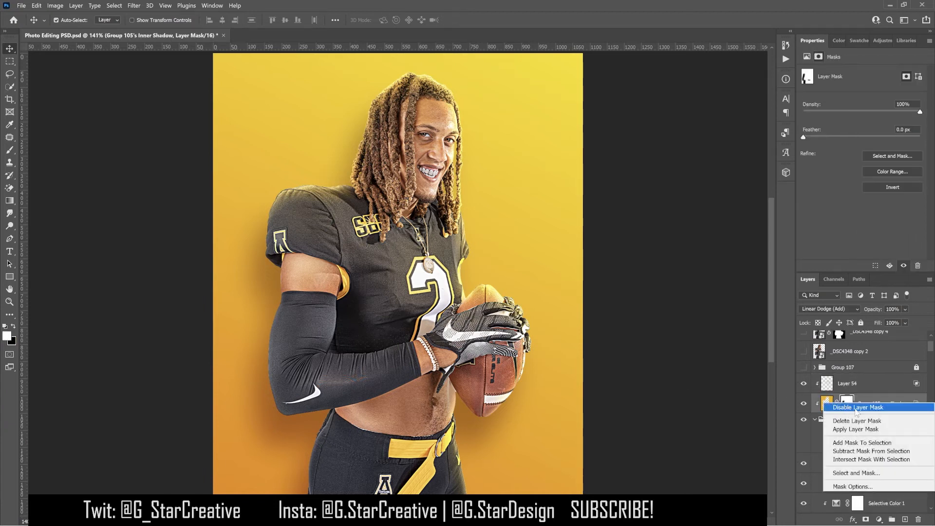
{"action": "left_click", "coordinate": [854, 410]}
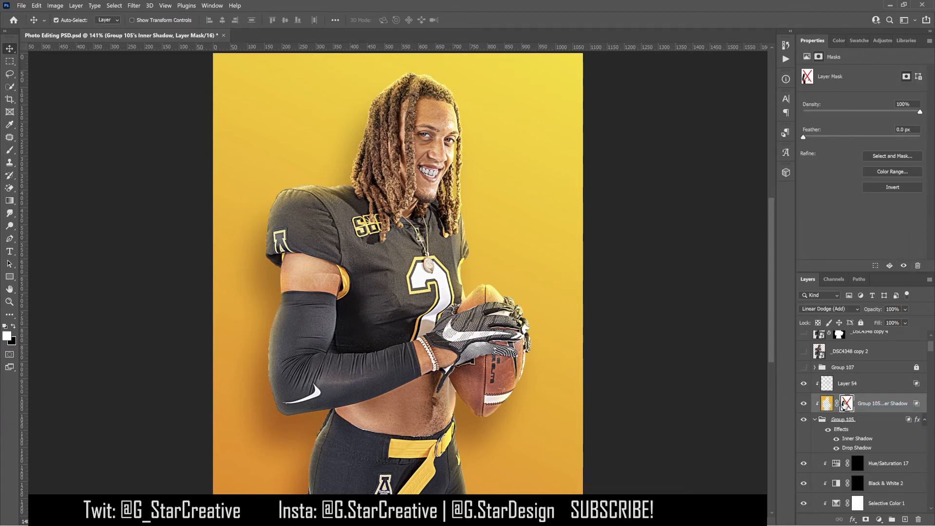
{"action": "left_click", "coordinate": [845, 403], "text": "shift"}
- Expand Group 107, toggle its CC group on and off, and select the CC group
{"action": "scroll", "coordinate": [842, 411], "scroll_direction": "up", "scroll_amount": 2}
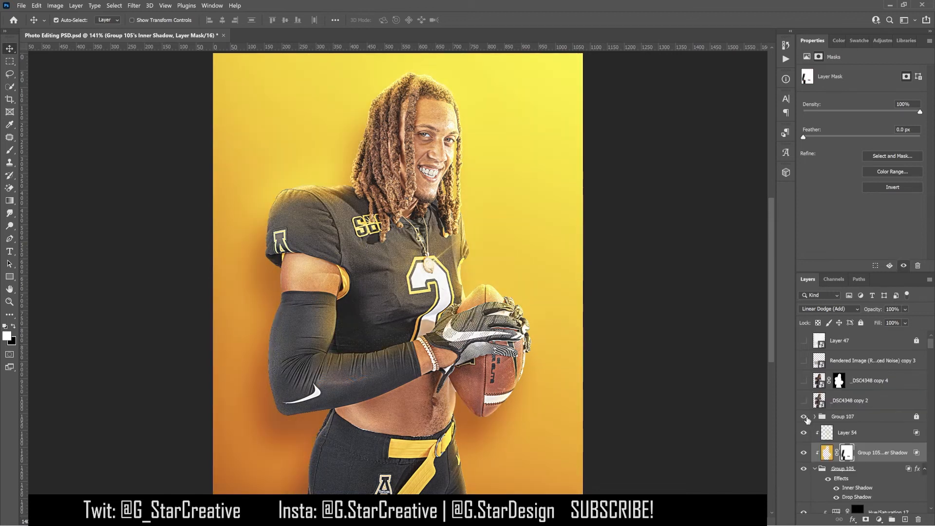
{"action": "left_click", "coordinate": [837, 417]}
{"action": "left_click", "coordinate": [815, 416]}
{"action": "scroll", "coordinate": [810, 399], "scroll_direction": "down", "scroll_amount": 2}
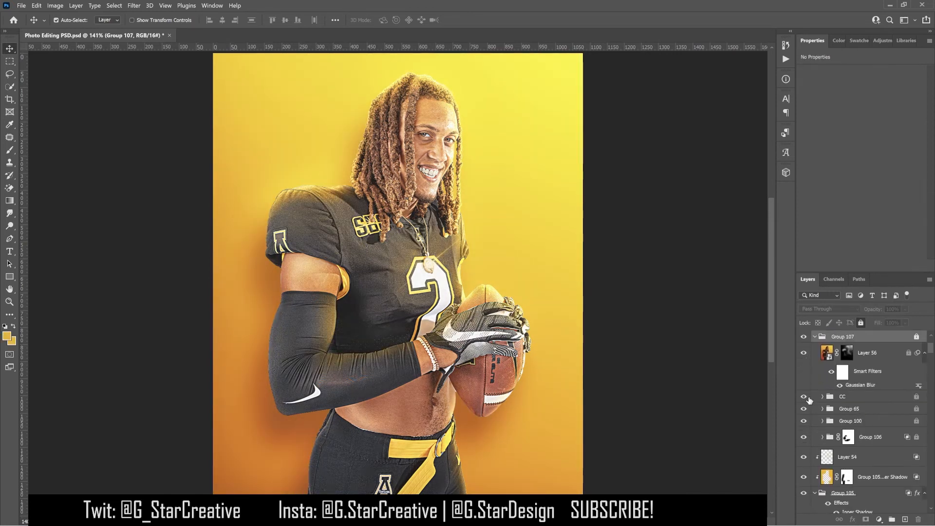
{"action": "left_click", "coordinate": [803, 397]}
{"action": "left_click", "coordinate": [804, 397]}
{"action": "left_click", "coordinate": [841, 396]}
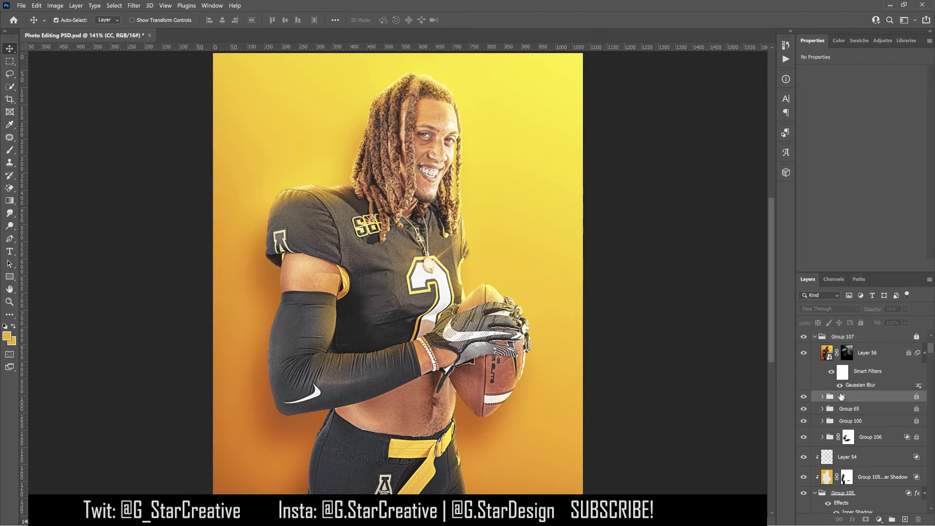
{"action": "left_click", "coordinate": [880, 42]}
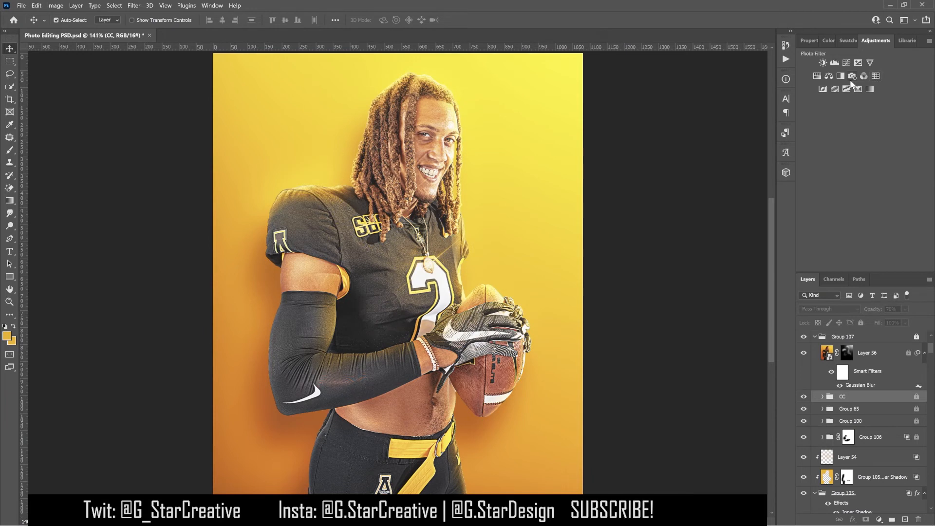
{"action": "left_click", "coordinate": [879, 519]}
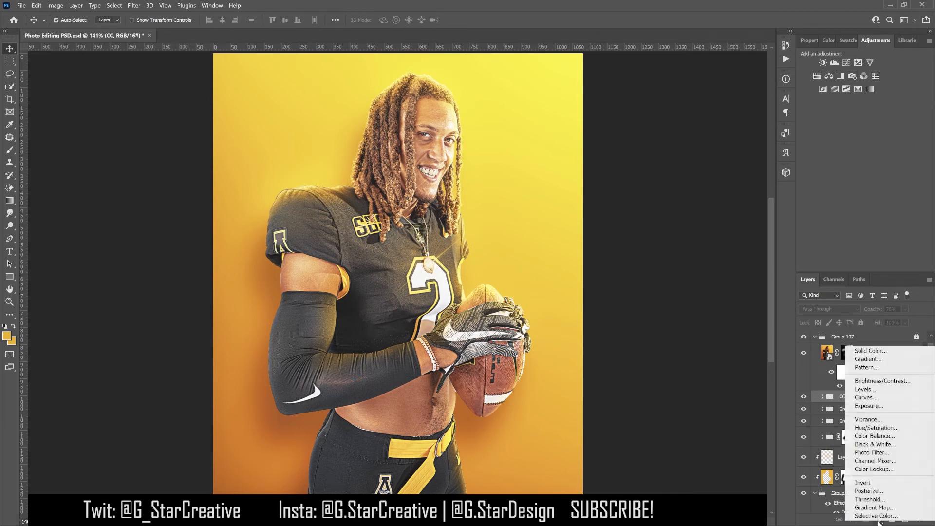
{"action": "left_click", "coordinate": [865, 226]}
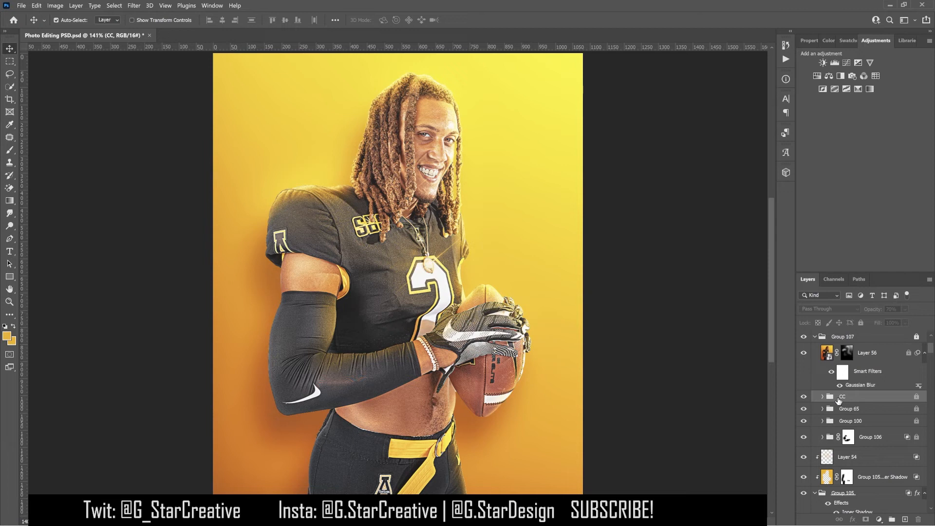
- Toggle the CC group's and Layer 54's visibility to compare the effect
{"action": "left_click", "coordinate": [805, 398]}
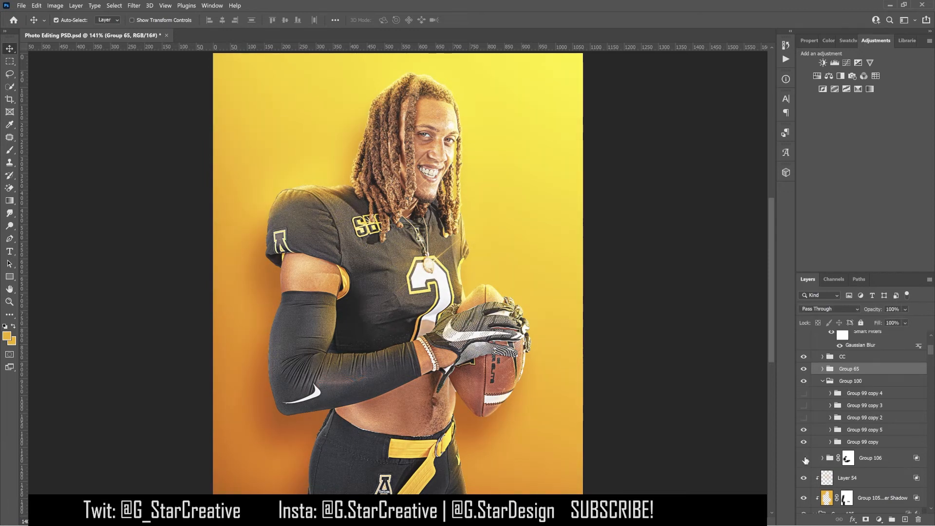
{"action": "left_click", "coordinate": [804, 460]}
{"action": "left_click", "coordinate": [804, 460]}
- Select Group 106's layer mask and review the Soft Round brush settings before returning to the Move tool
{"action": "left_click", "coordinate": [848, 458]}
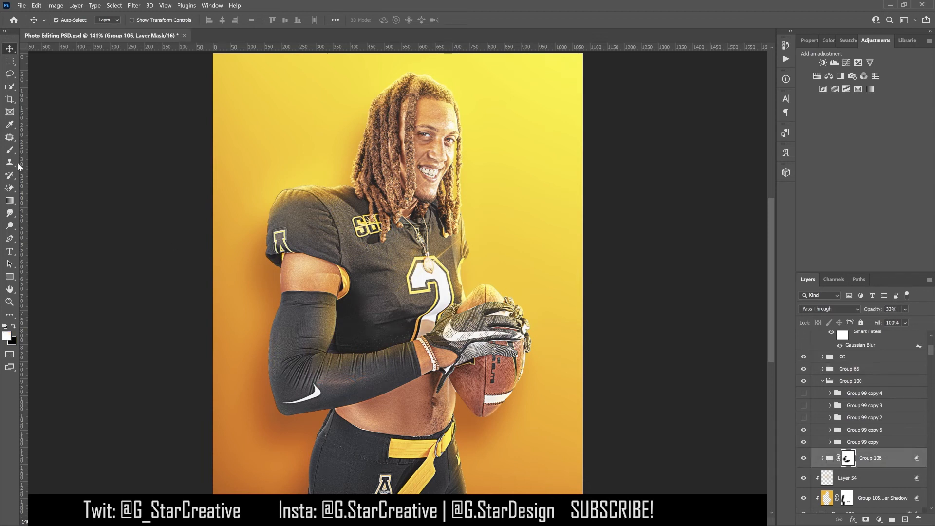
{"action": "key", "text": "b"}
{"action": "left_click", "coordinate": [71, 20]}
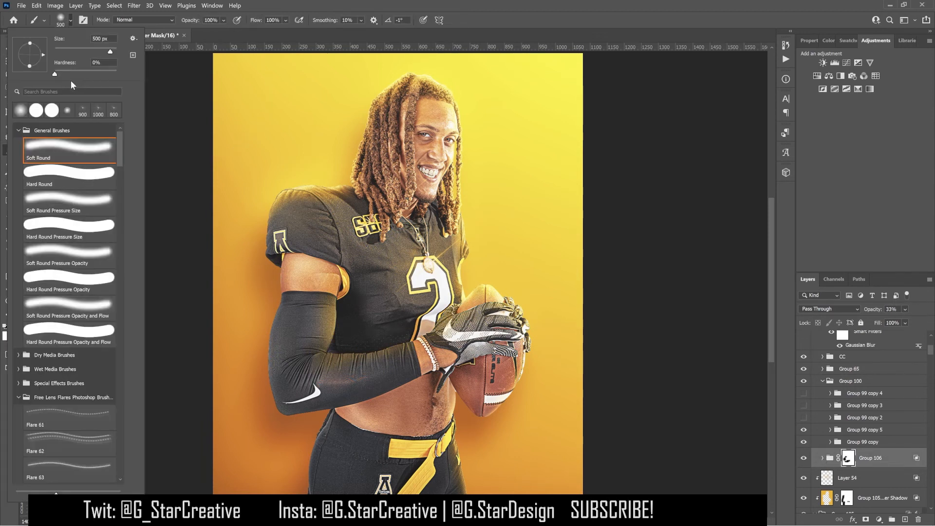
{"action": "left_click", "coordinate": [61, 25]}
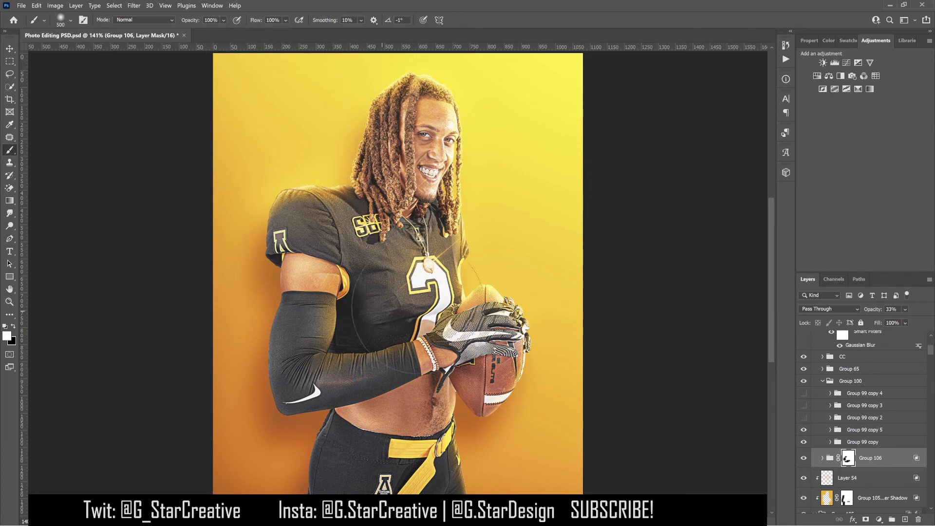
{"action": "left_click", "coordinate": [10, 48]}
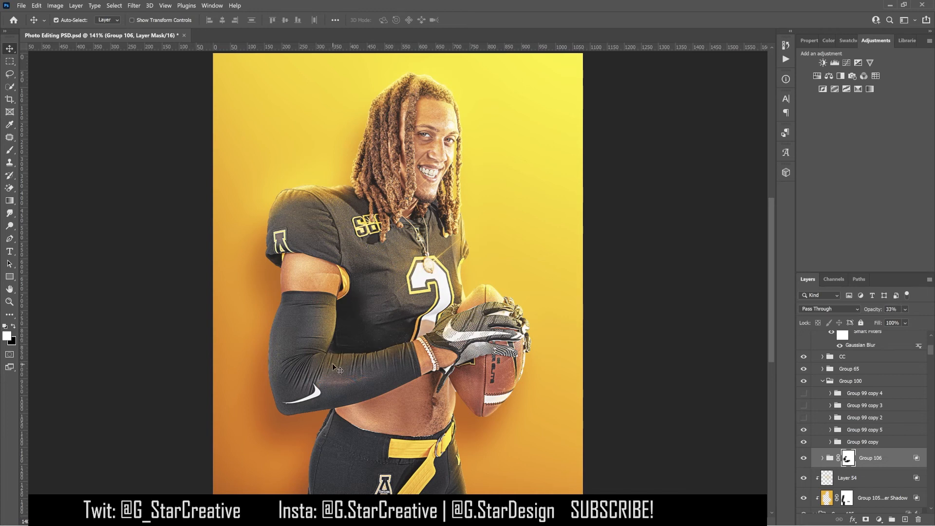
{"action": "right_click", "coordinate": [847, 457]}
{"action": "left_click", "coordinate": [845, 371]}
{"action": "key", "text": "ctrl+z"}
- Adjust Group 106's Blend If Underlying Layer dark slider in Layer Style and confirm
{"action": "double_click", "coordinate": [915, 459]}
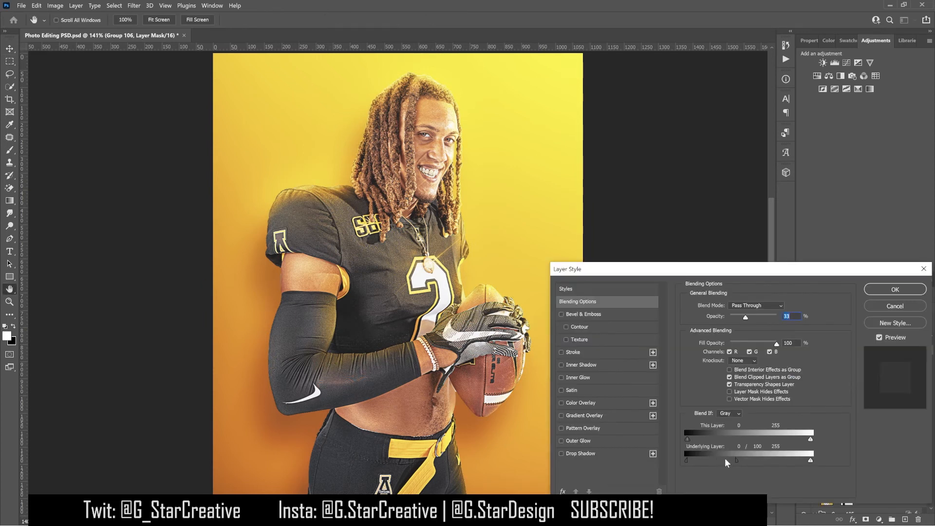
{"action": "mouse_move", "coordinate": [714, 462]}
{"action": "left_mouse_down"}
{"action": "mouse_move", "coordinate": [695, 462]}
{"action": "mouse_move", "coordinate": [732, 459]}
{"action": "left_mouse_up"}
{"action": "left_click", "coordinate": [908, 290]}
- Expand Group 106 and Group 100 to inspect their layers and opacities
{"action": "left_click", "coordinate": [870, 457]}
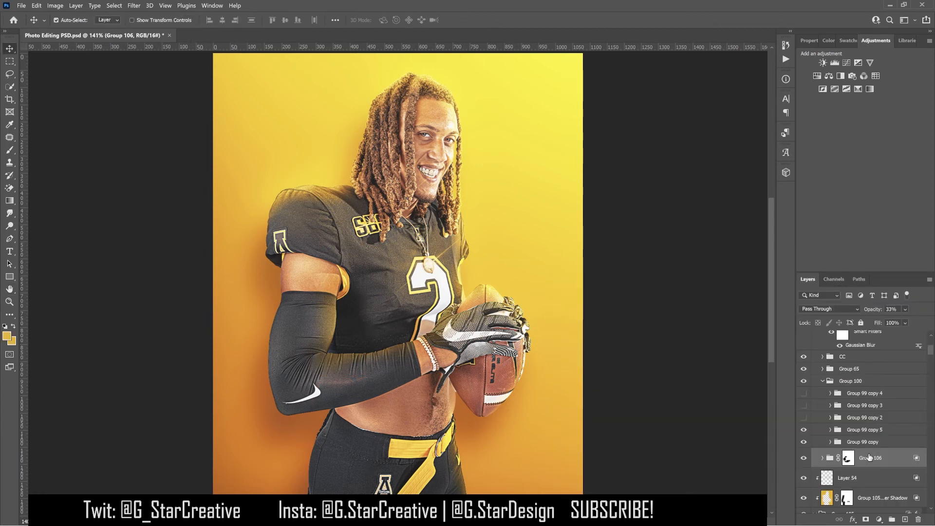
{"action": "left_click", "coordinate": [824, 460]}
{"action": "left_click", "coordinate": [823, 459]}
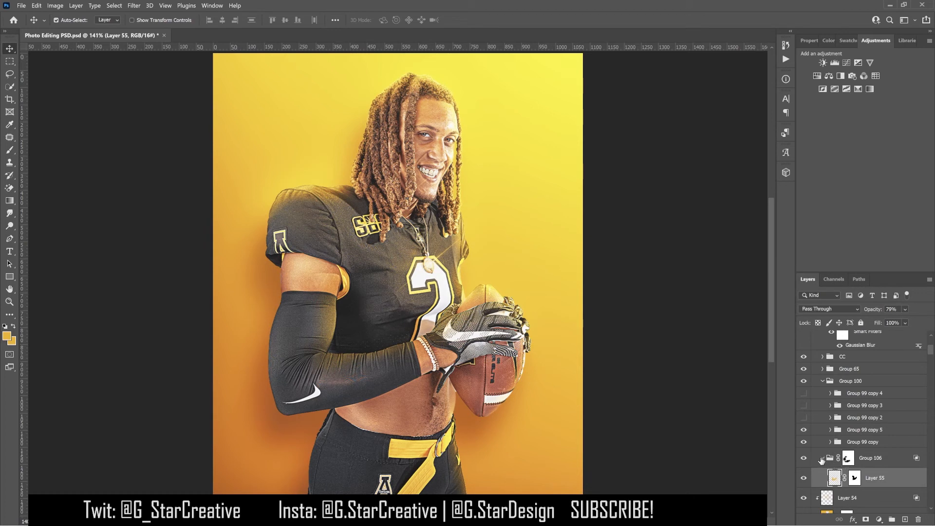
{"action": "left_click", "coordinate": [822, 459]}
{"action": "left_click", "coordinate": [882, 478]}
{"action": "left_click", "coordinate": [823, 459]}
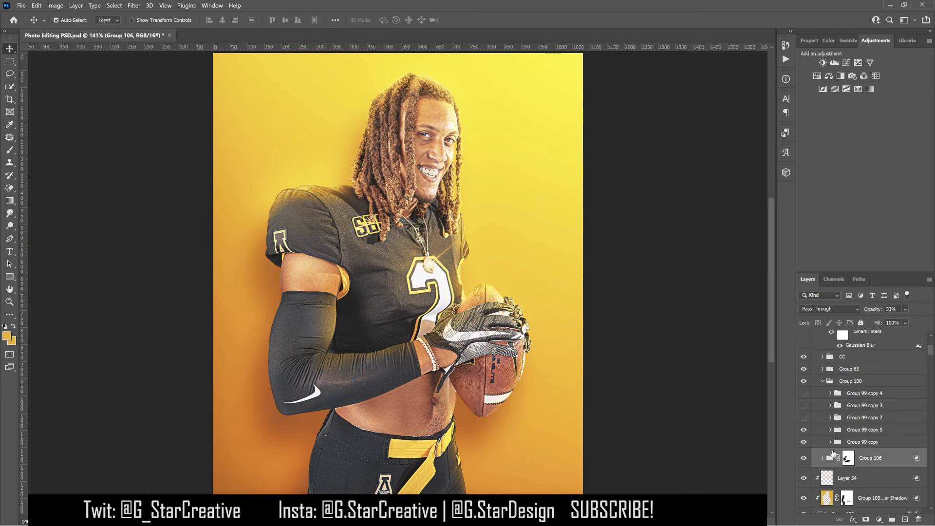
{"action": "left_click", "coordinate": [833, 443]}
{"action": "left_click", "coordinate": [849, 431]}
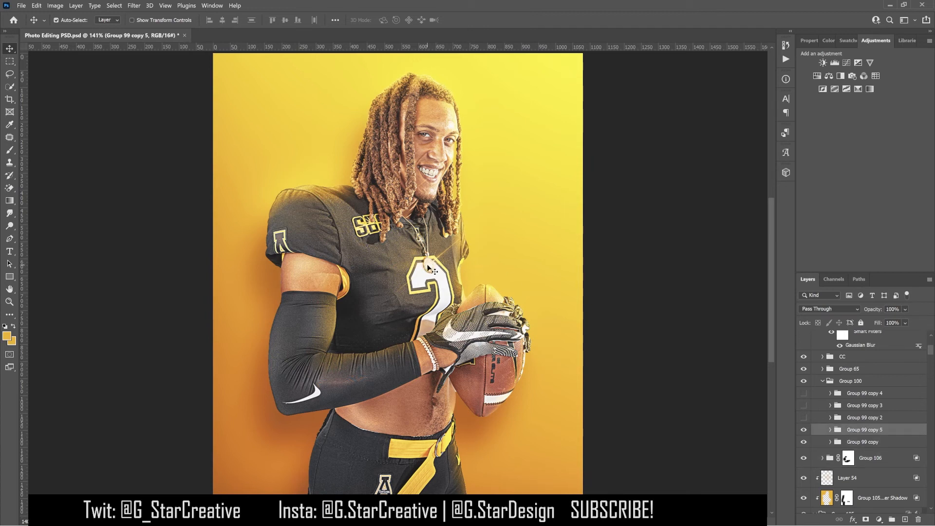
{"action": "left_click", "coordinate": [822, 381]}
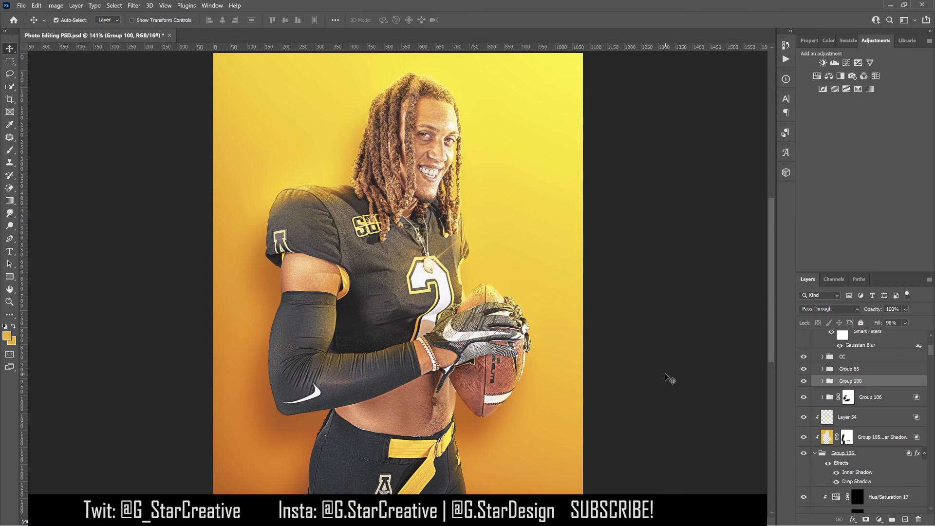
- Expand Group 65 and inspect its Layer 38 and Layer 39 at 100% zoom
{"action": "scroll", "coordinate": [861, 404], "scroll_direction": "up", "scroll_amount": 3}
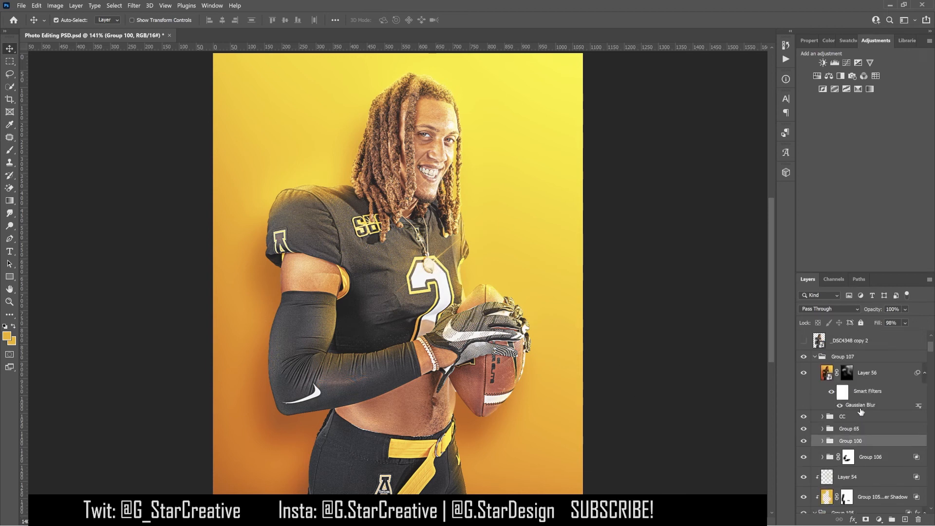
{"action": "left_click", "coordinate": [827, 431]}
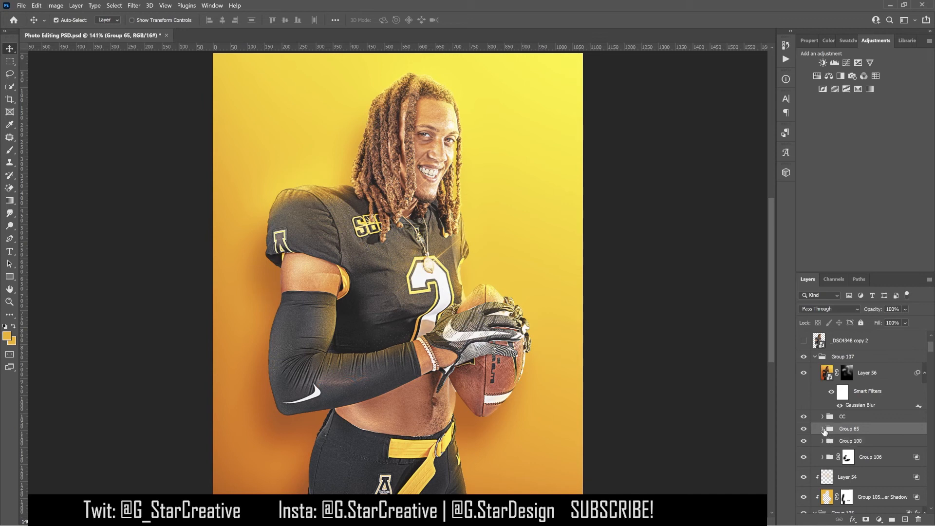
{"action": "left_click", "coordinate": [823, 429]}
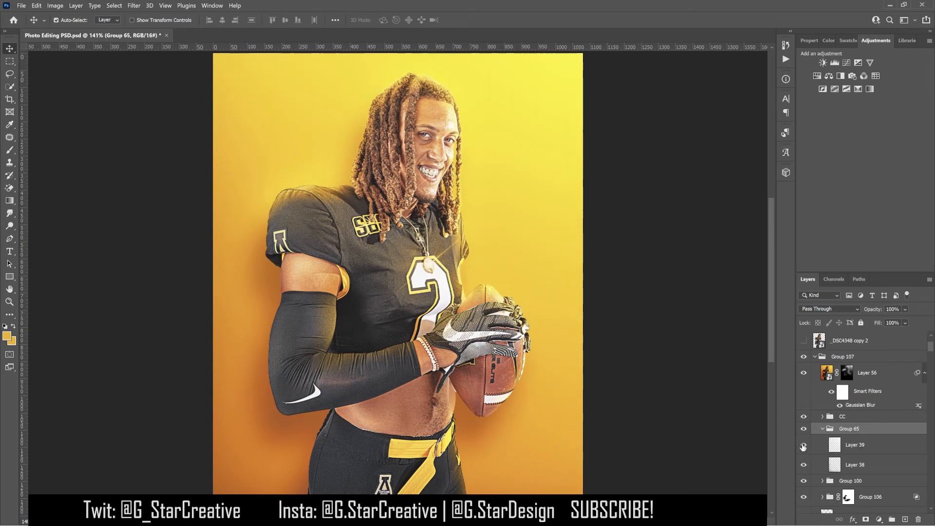
{"action": "key", "text": "ctrl+1"}
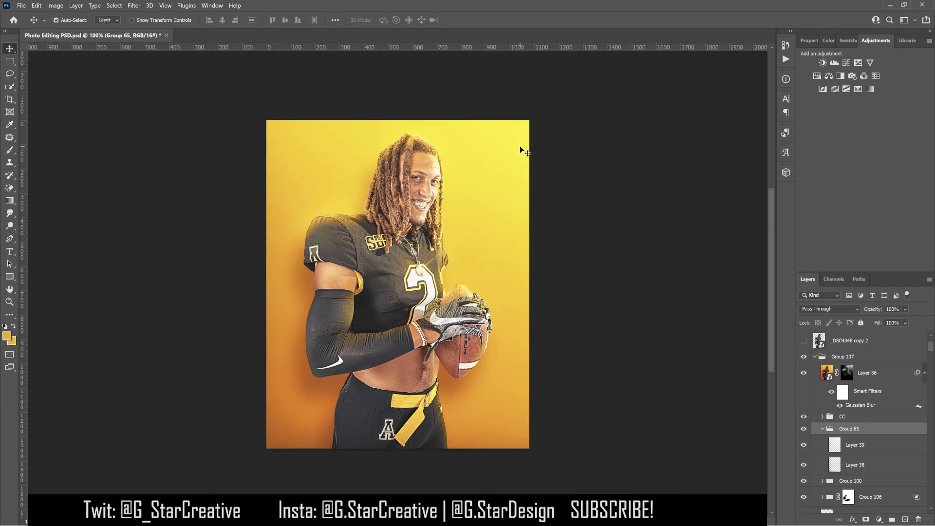
{"action": "left_click", "coordinate": [803, 464]}
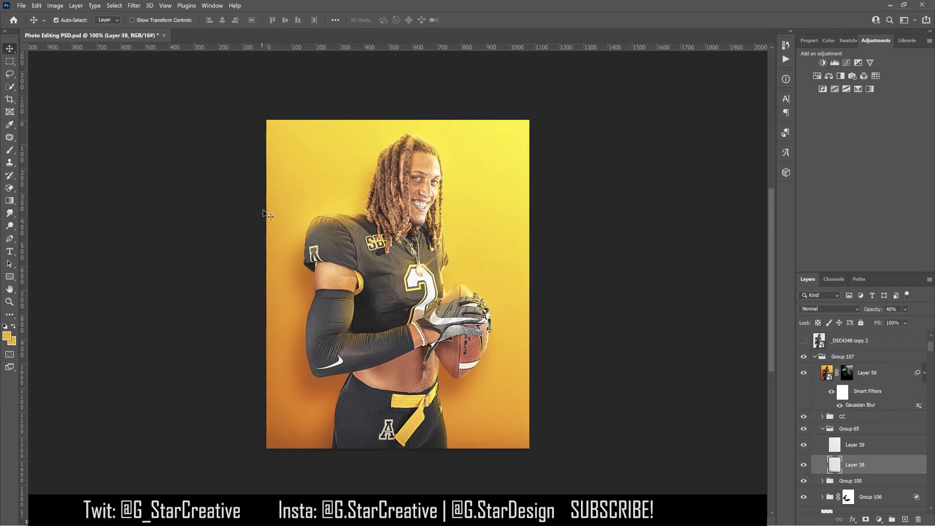
{"action": "left_click", "coordinate": [822, 429]}
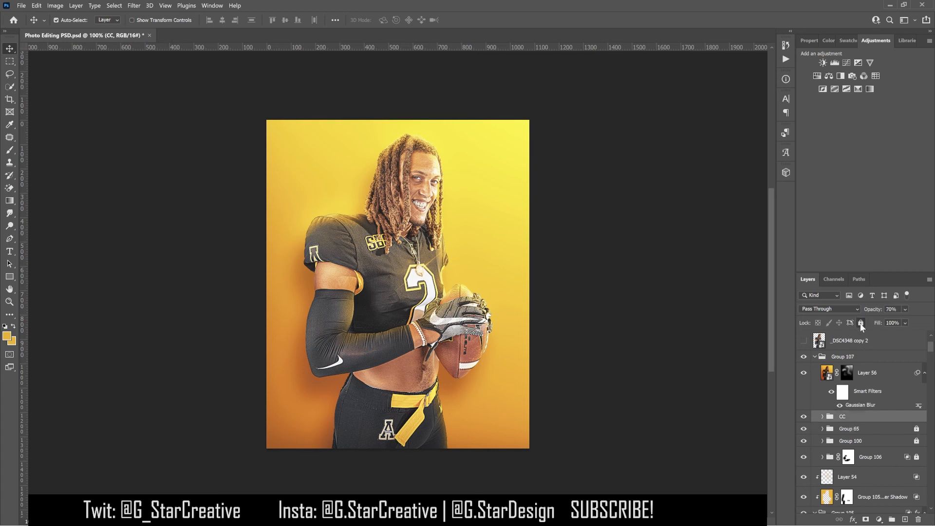
- Hide Layer 56 and stamp all visible layers into a new layer above the CC group
{"action": "left_click", "coordinate": [860, 323]}
{"action": "left_click", "coordinate": [828, 374]}
{"action": "left_click", "coordinate": [804, 373]}
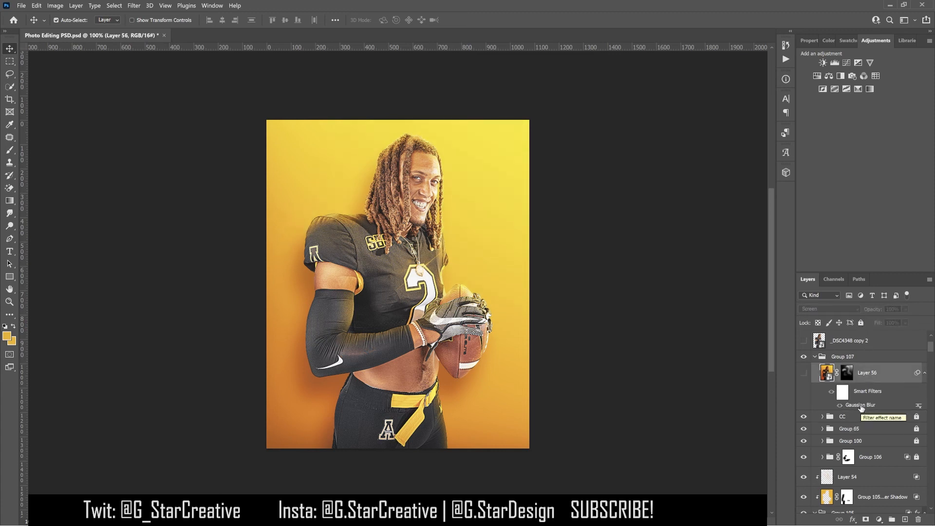
{"action": "key", "text": "ctrl"}
{"action": "left_click", "coordinate": [842, 417]}
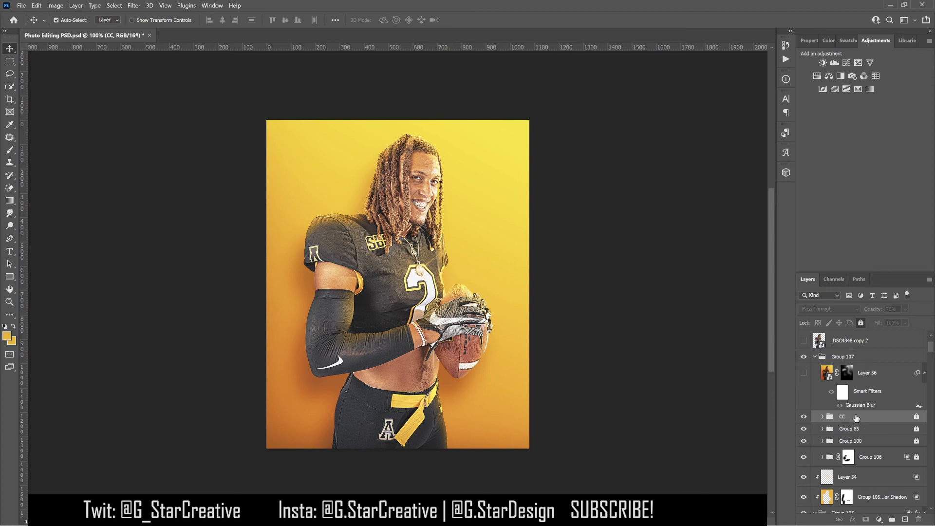
{"action": "key", "text": "ctrl+shift+alt+e"}
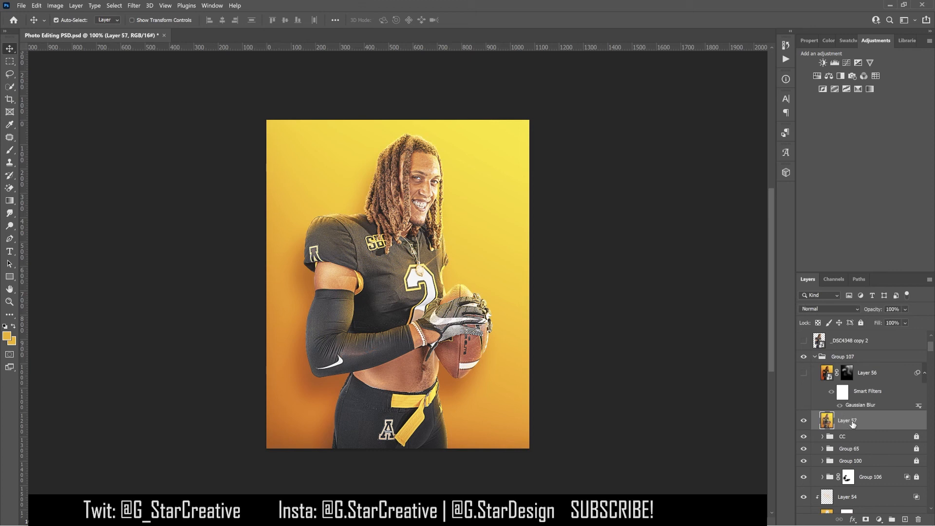
- Apply Image to the stamped layer using Multiply blending at 100% opacity
{"action": "left_click", "coordinate": [36, 6]}
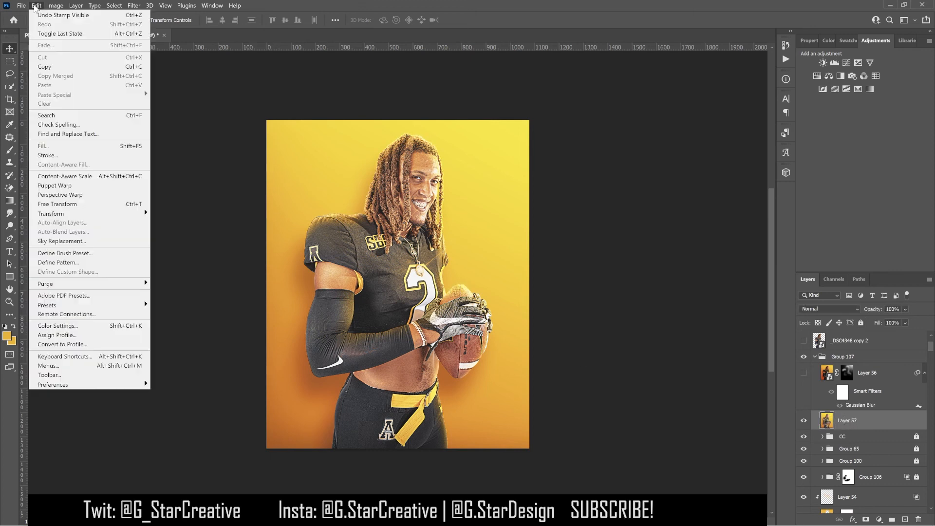
{"action": "mouse_move", "coordinate": [55, 8]}
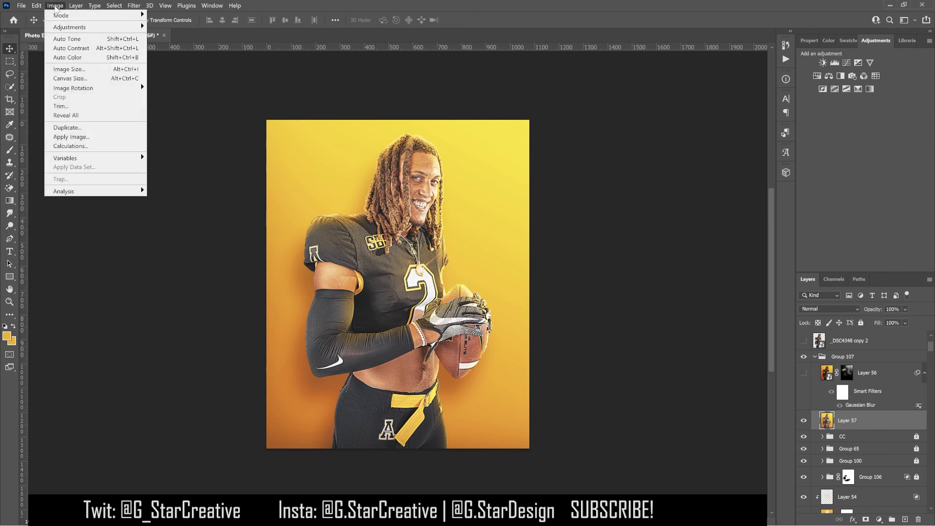
{"action": "left_click", "coordinate": [71, 137]}
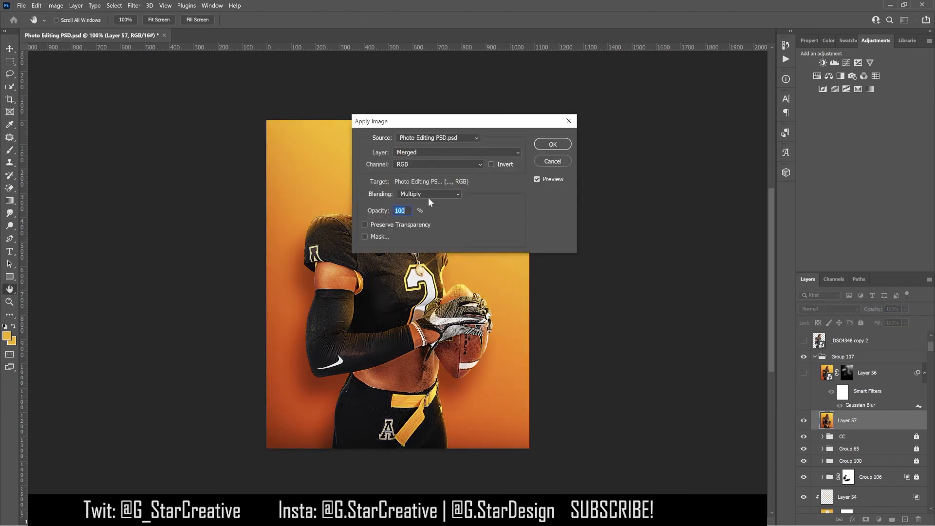
{"action": "left_click", "coordinate": [553, 144]}
- Convert the stamped layer to a smart object and set its blend mode to Screen
{"action": "right_click", "coordinate": [876, 422]}
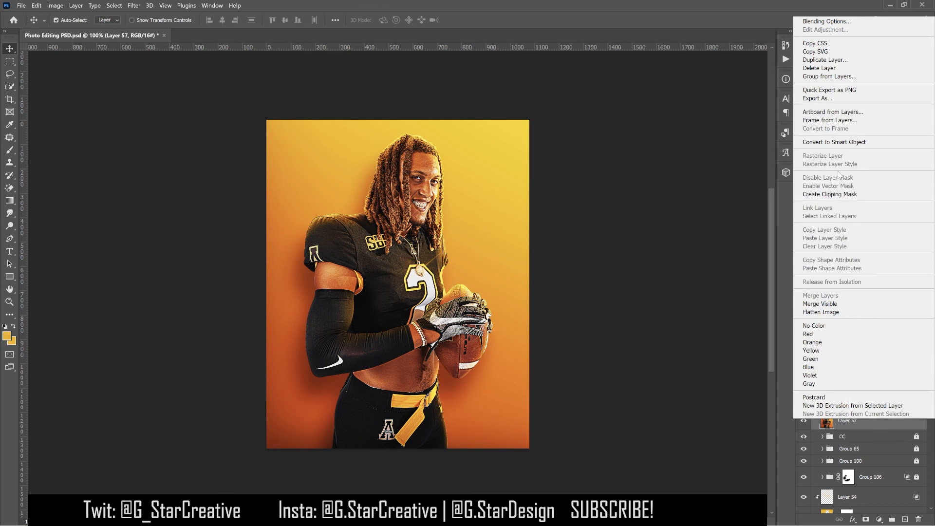
{"action": "left_click", "coordinate": [833, 142]}
{"action": "left_click", "coordinate": [837, 310]}
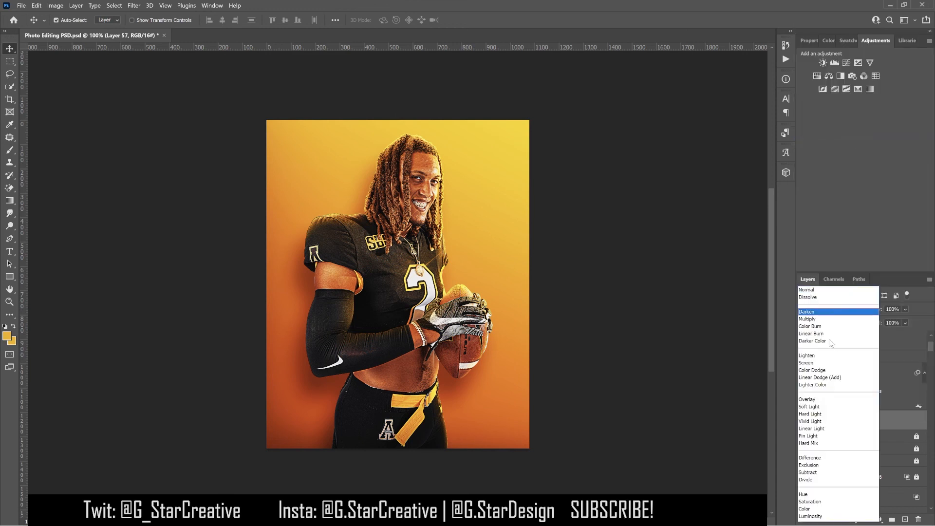
{"action": "left_click", "coordinate": [810, 363]}
- Apply a Gaussian Blur of about 4.5 pixels to the stamped smart object
{"action": "left_click", "coordinate": [138, 7]}
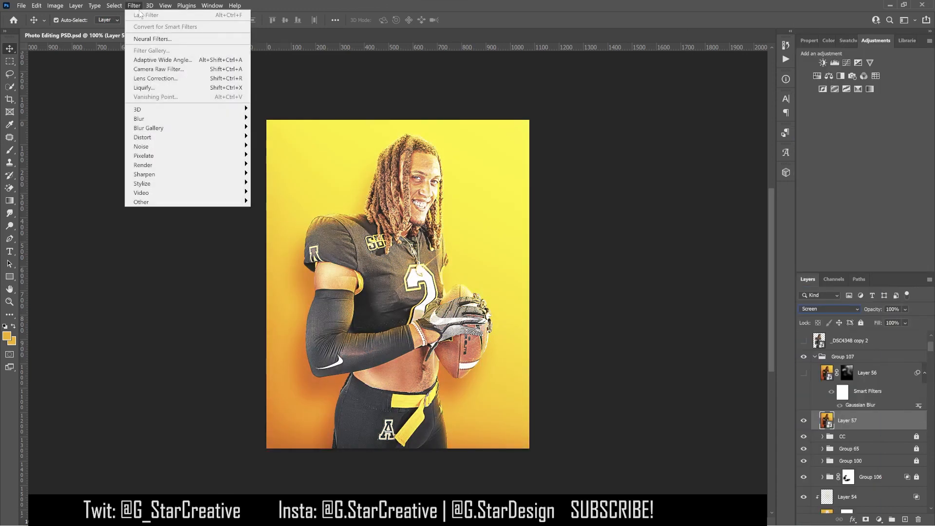
{"action": "mouse_move", "coordinate": [239, 119]}
{"action": "left_click", "coordinate": [277, 158]}
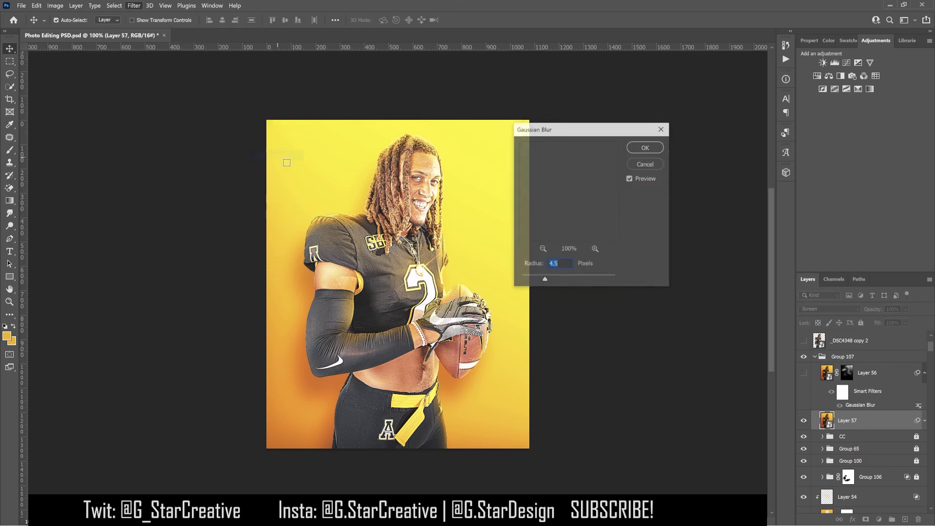
{"action": "mouse_move", "coordinate": [545, 279]}
{"action": "left_mouse_down"}
{"action": "mouse_move", "coordinate": [560, 279]}
{"action": "mouse_move", "coordinate": [539, 280]}
{"action": "left_mouse_up"}
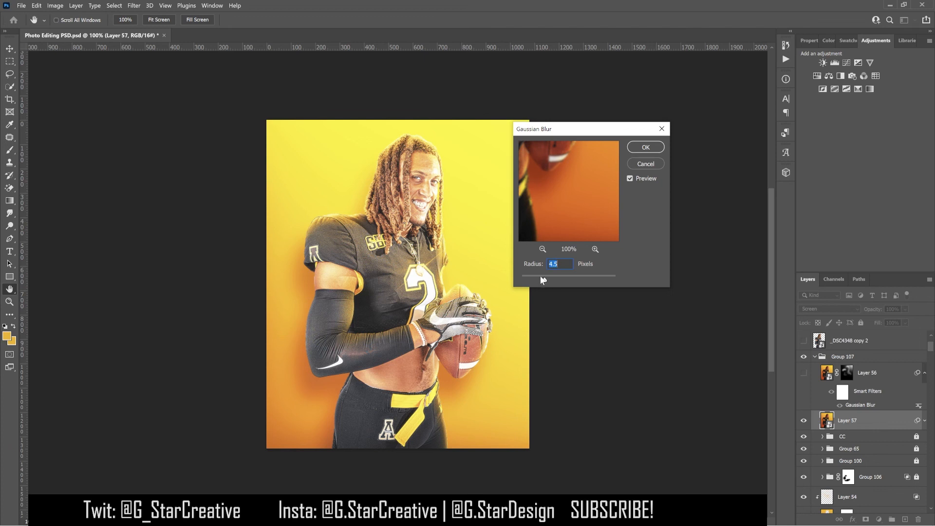
{"action": "left_click_drag", "start_coordinate": [536, 276], "coordinate": [533, 277]}
{"action": "left_click", "coordinate": [543, 279]}
{"action": "left_click", "coordinate": [636, 145]}
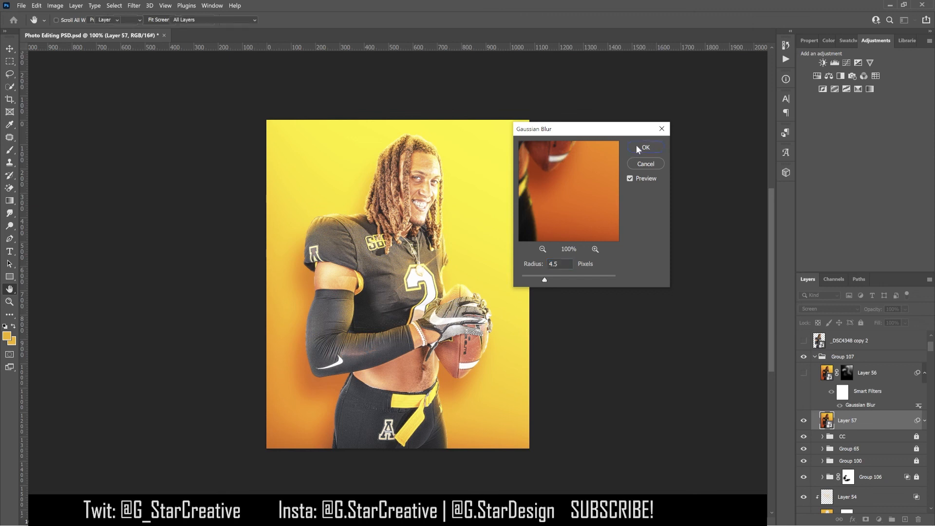
- Delete the stamped layer, show Layer 56 again and select its layer mask
{"action": "key", "text": "Delete"}
{"action": "left_click", "coordinate": [803, 373]}
{"action": "left_click", "coordinate": [847, 373]}
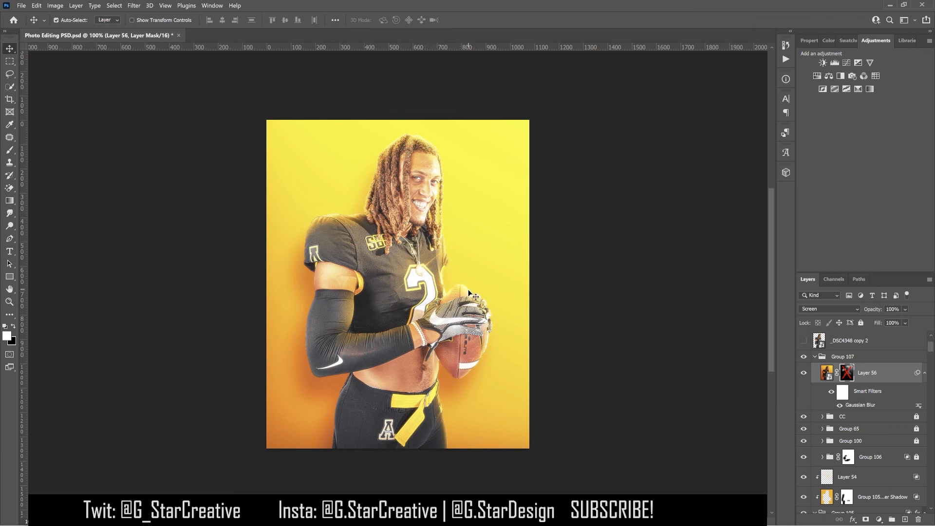
{"action": "left_click", "coordinate": [847, 373], "text": "shift"}
{"action": "key", "text": "b"}
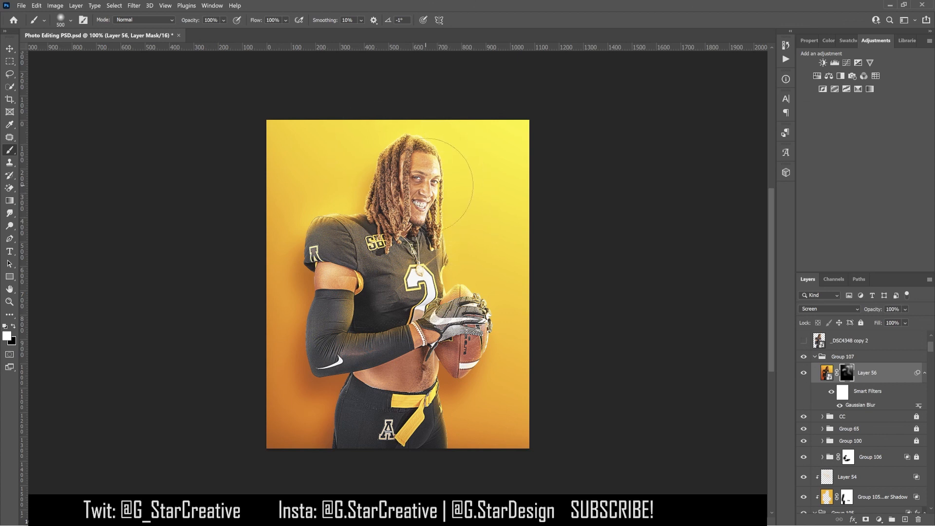
{"action": "left_click", "coordinate": [9, 51]}
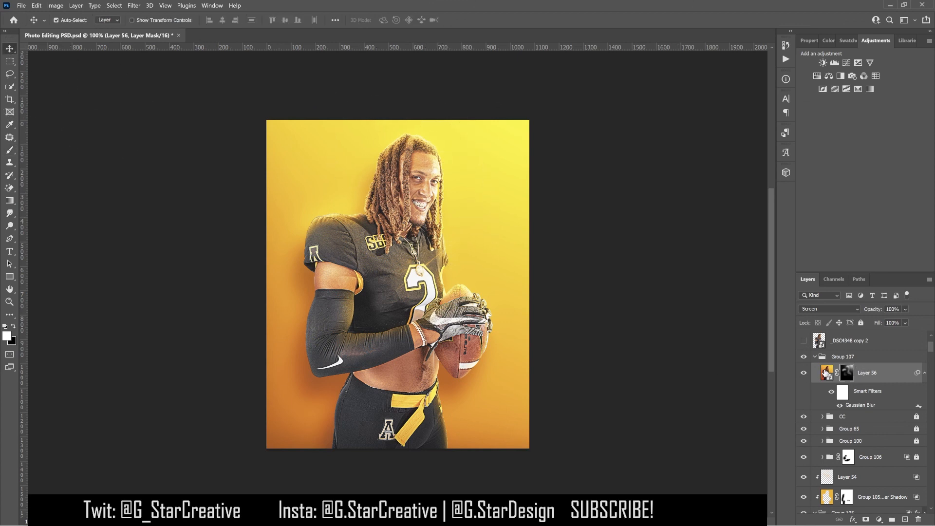
- Toggle Layer 56 and the _DSC4348 copy 4 layer visibility to compare before and after
{"action": "left_click", "coordinate": [803, 373]}
{"action": "left_click", "coordinate": [804, 373]}
{"action": "scroll", "coordinate": [816, 384], "scroll_direction": "up", "scroll_amount": 3}
{"action": "left_click", "coordinate": [844, 416]}
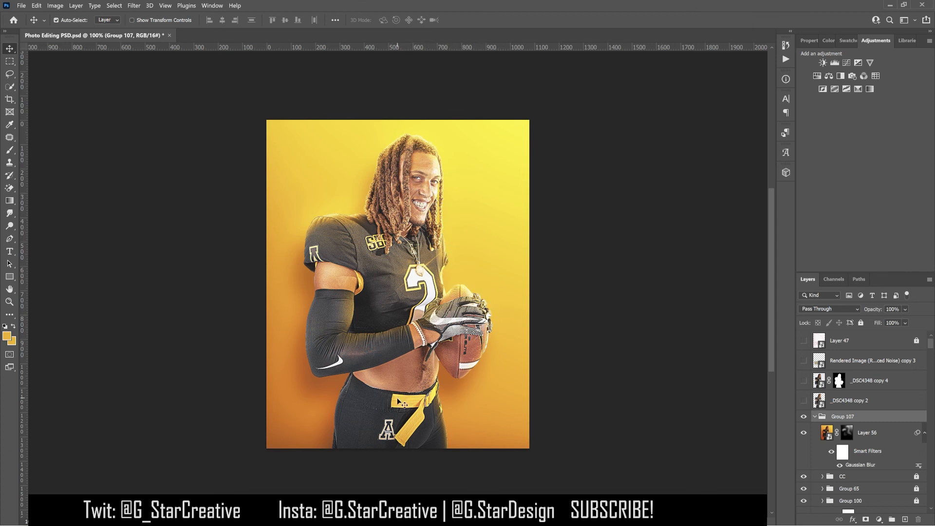
{"action": "left_click", "coordinate": [804, 380]}
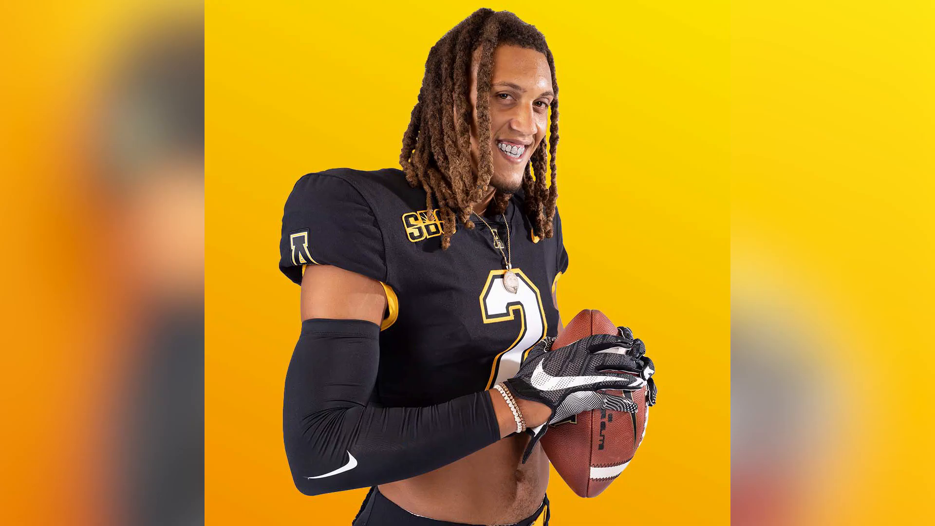